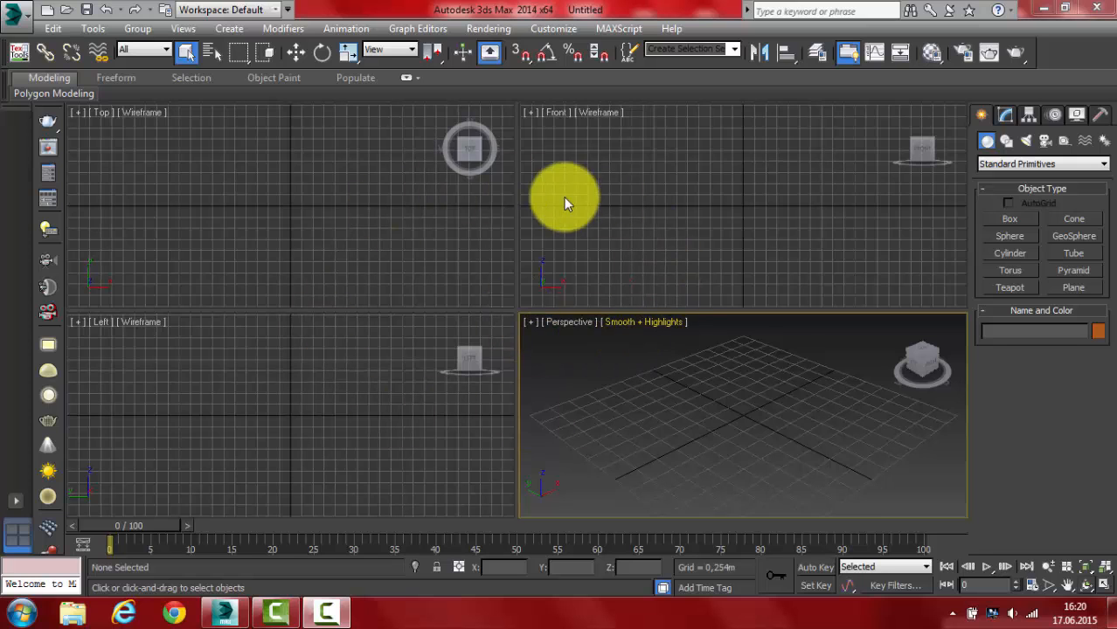
left_click(1097, 332)
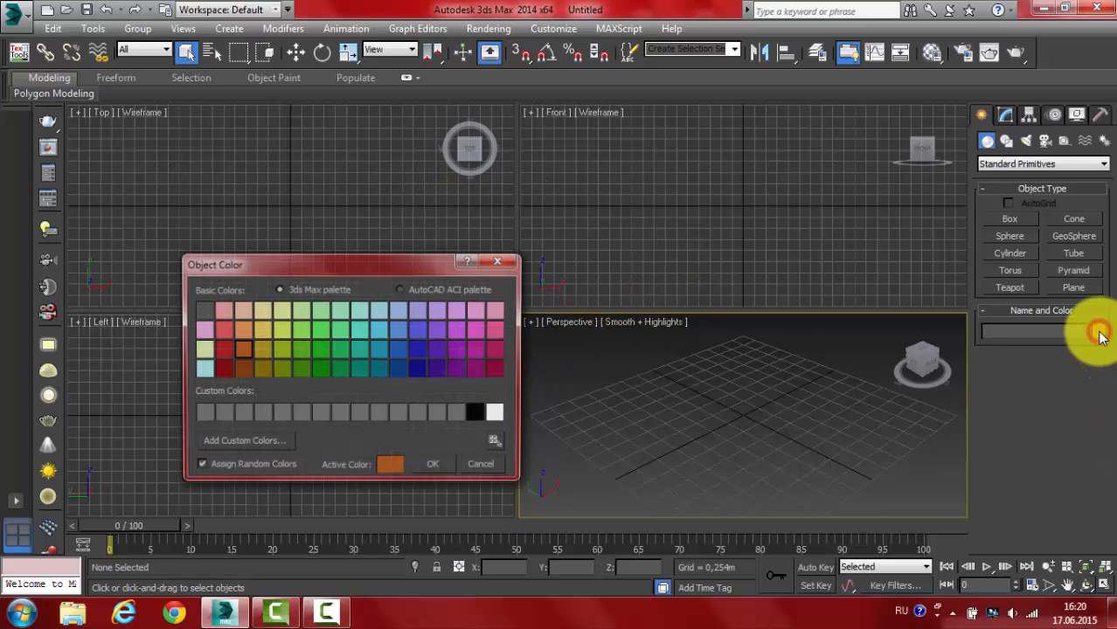
left_click(347, 347)
left_click(306, 347)
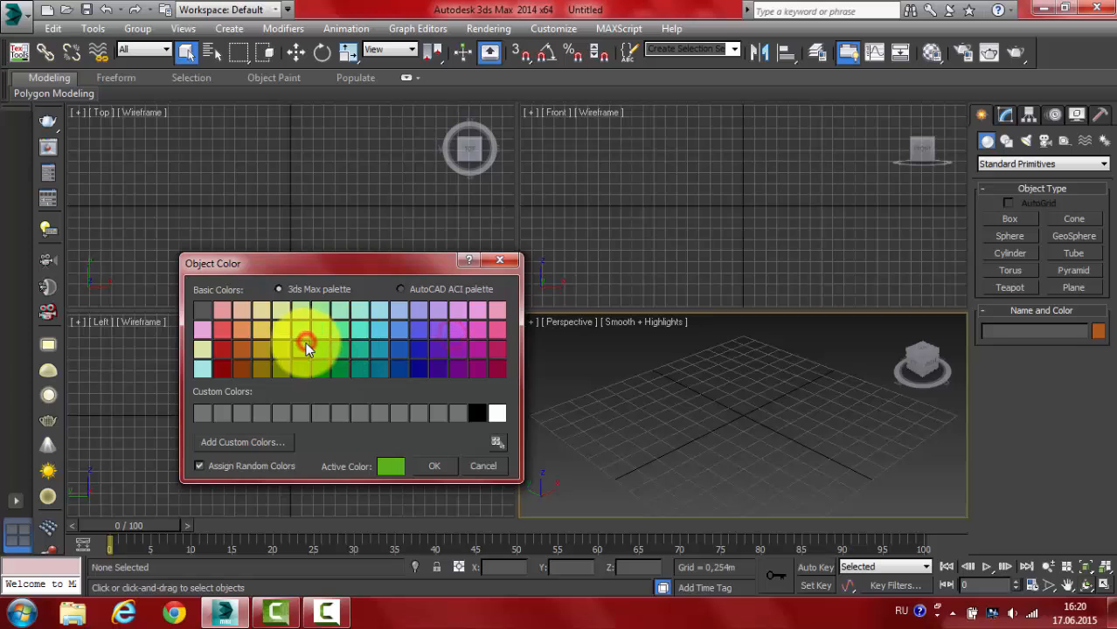
left_click(486, 468)
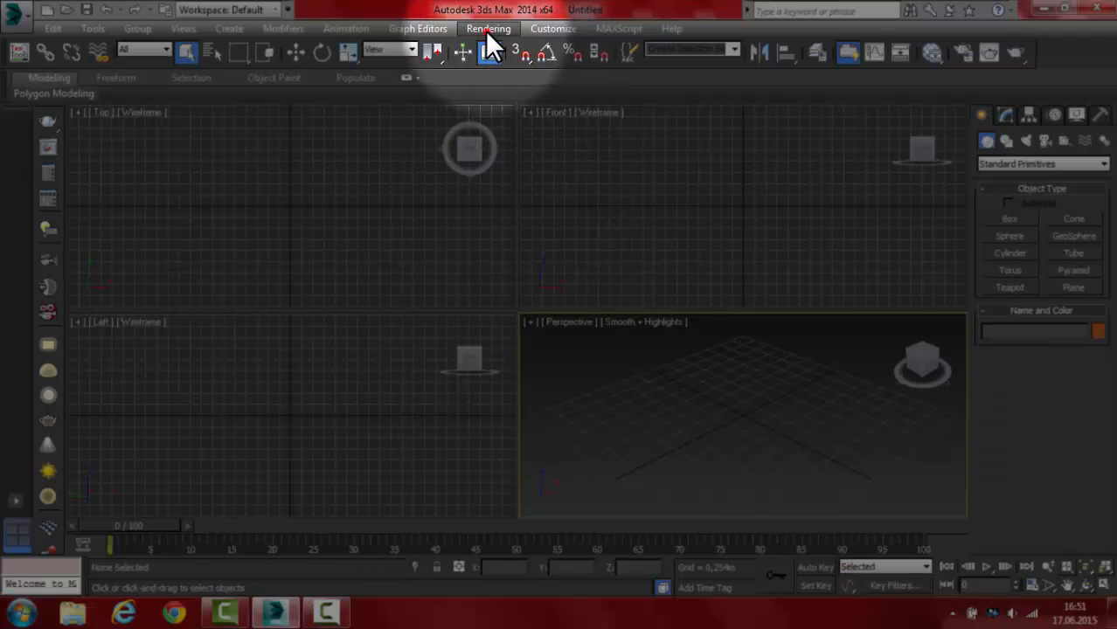
left_click(488, 28)
left_click(520, 315)
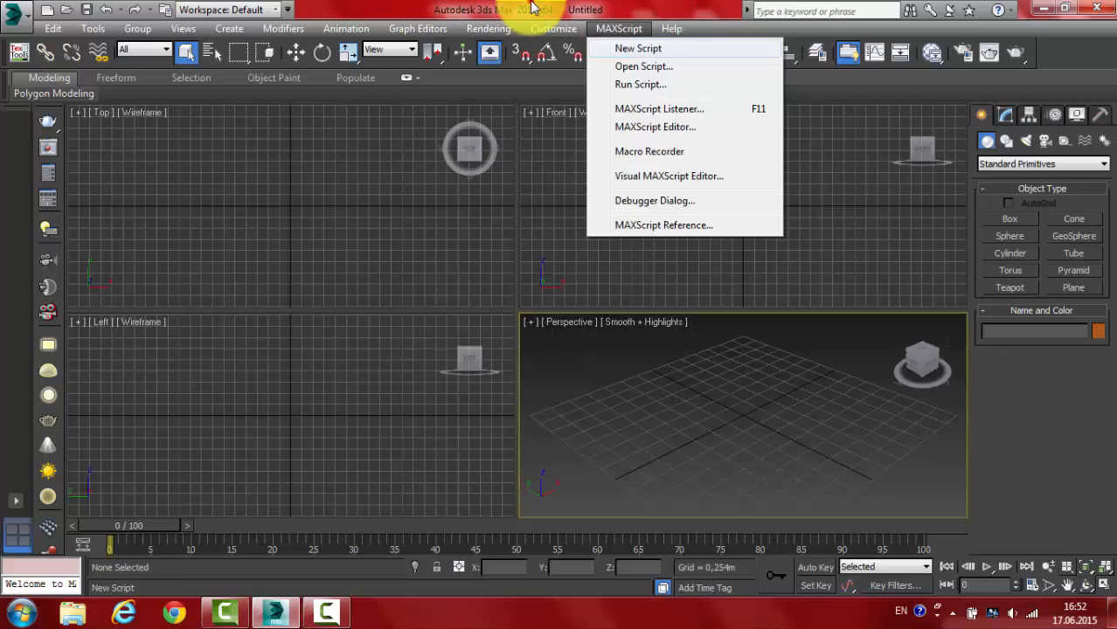
left_click(530, 7)
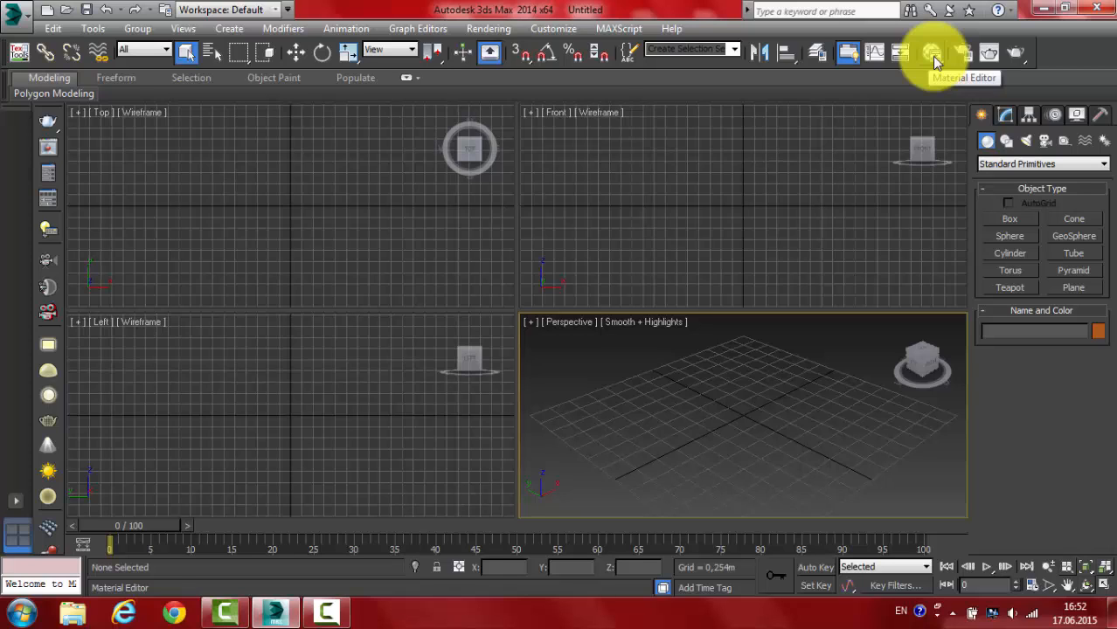
Open the Material Editor, switch it to the Compact Material Editor mode and move its window clear of the Perspective viewport
left_click(762, 390)
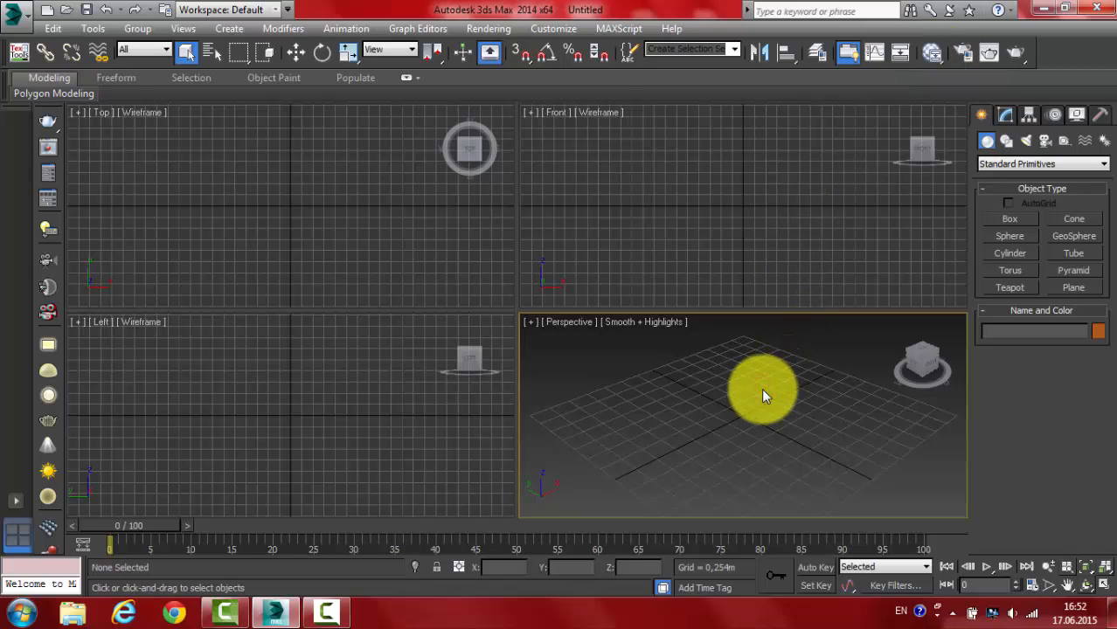
key("m")
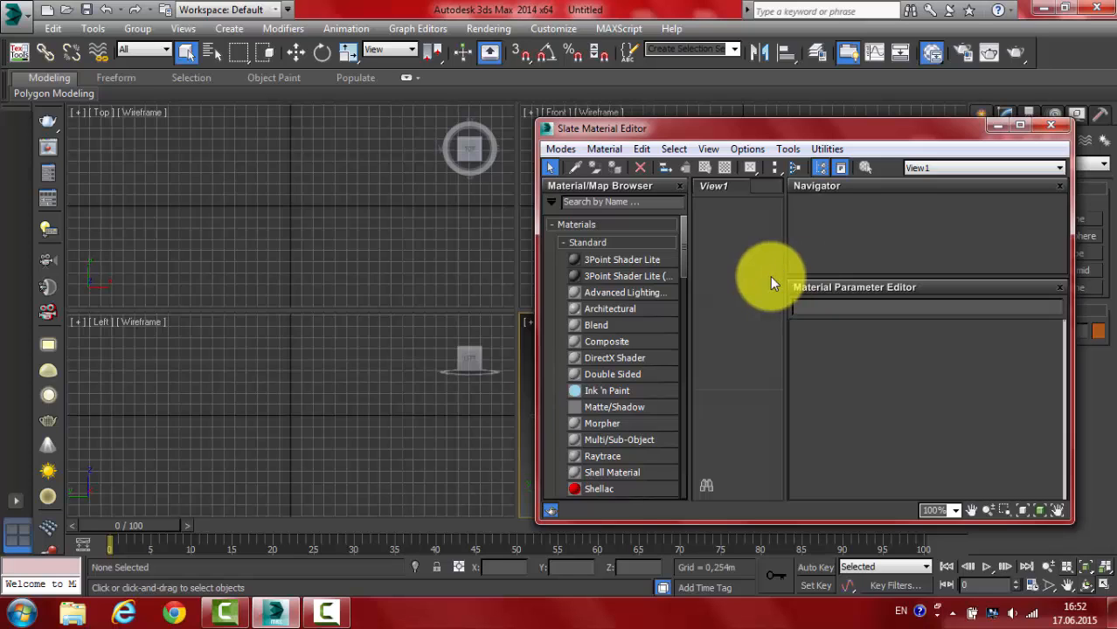
left_click(564, 150)
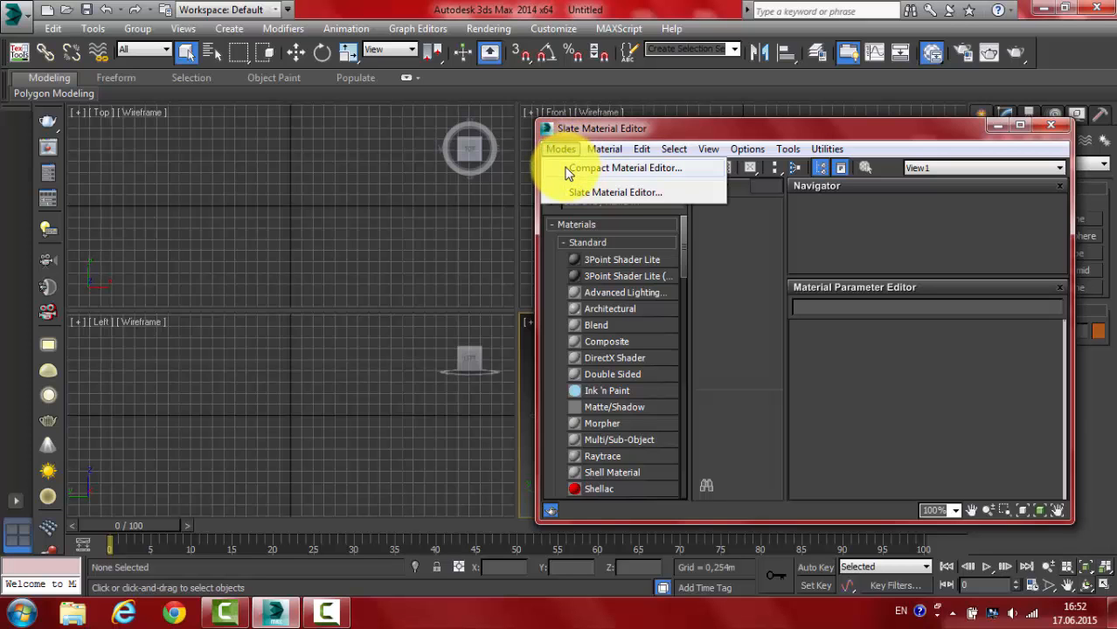
left_click(566, 170)
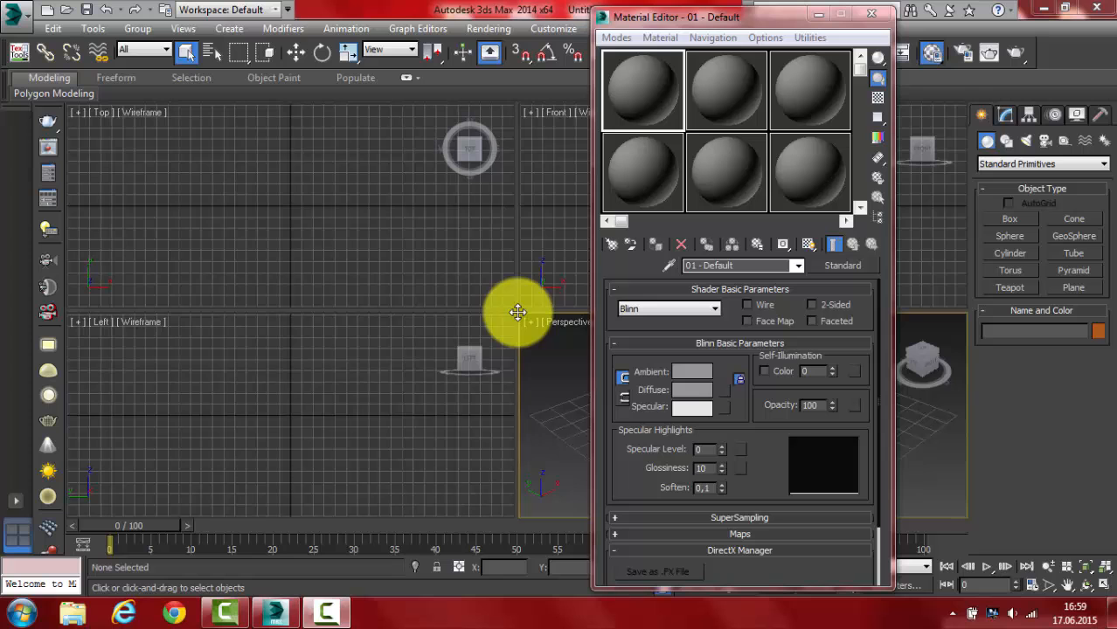
left_click(728, 19)
left_click_drag(728, 19, 304, 19)
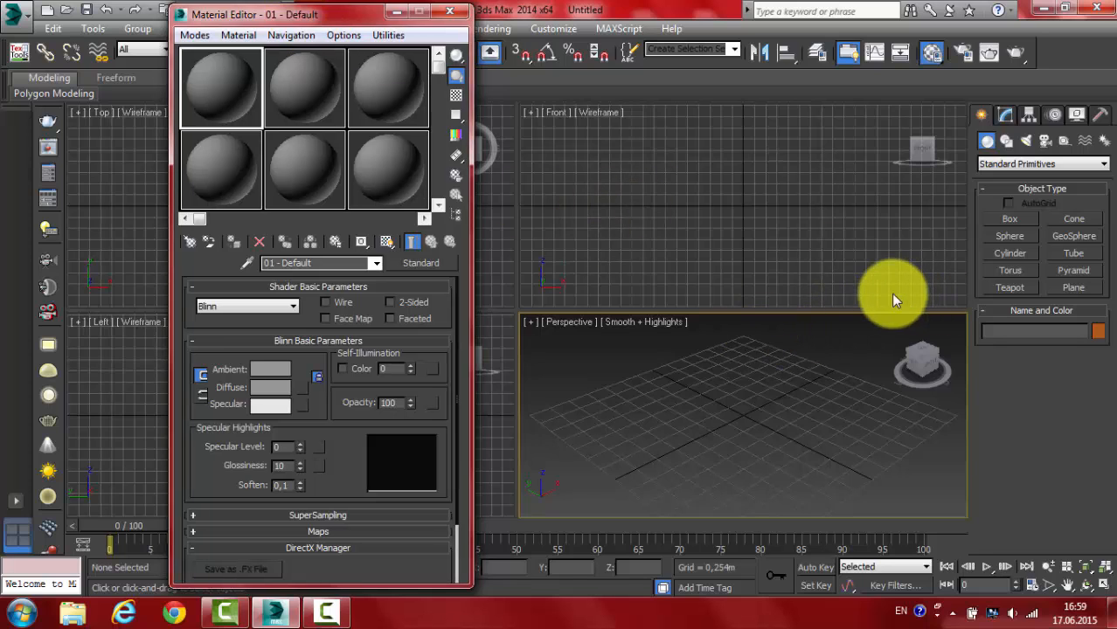
Create a sphere with a radius of about 0.885 m at the centre of the Perspective viewport's grid
left_click(1010, 237)
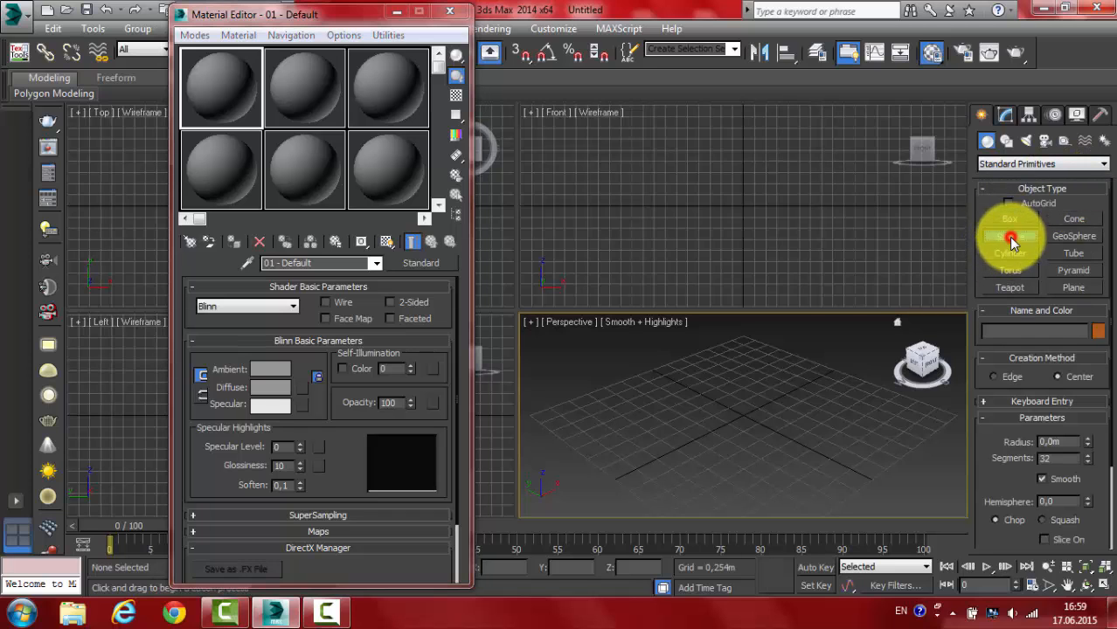
left_click_drag(743, 415, 818, 409)
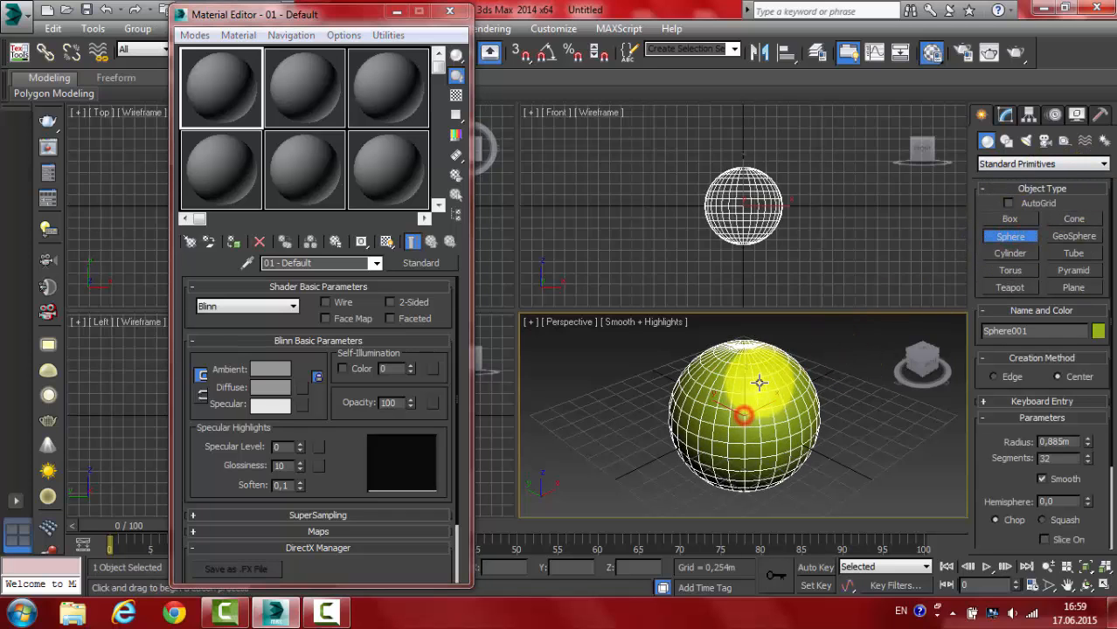
right_click(592, 381)
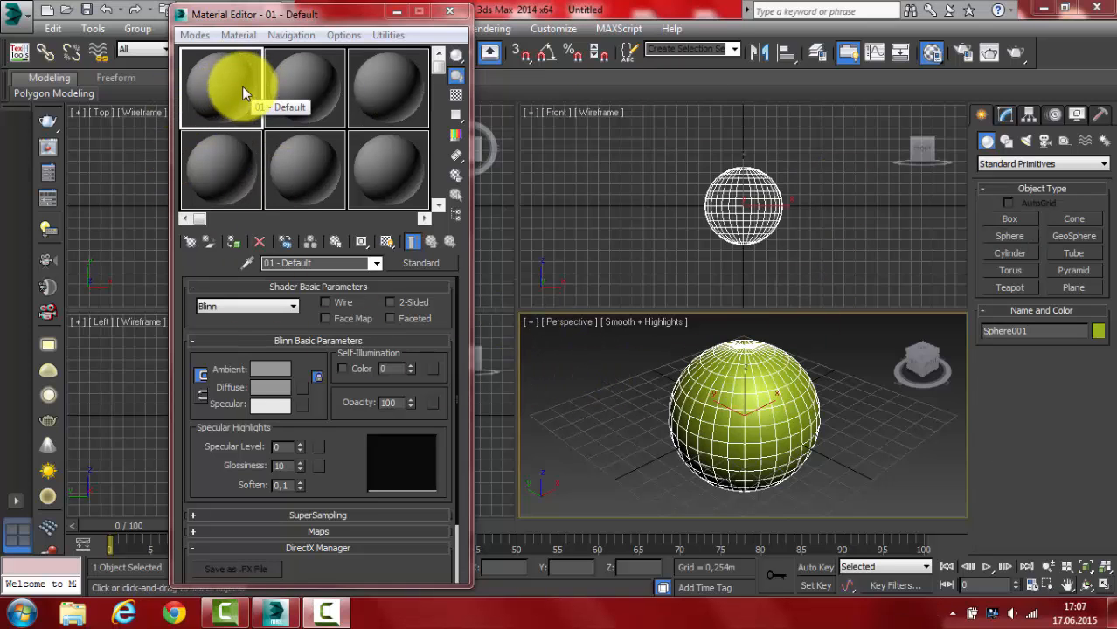
Try assigning the 01 - Default material to the selected sphere, and undo the assignment
left_click(220, 78)
left_click_drag(216, 74, 742, 406)
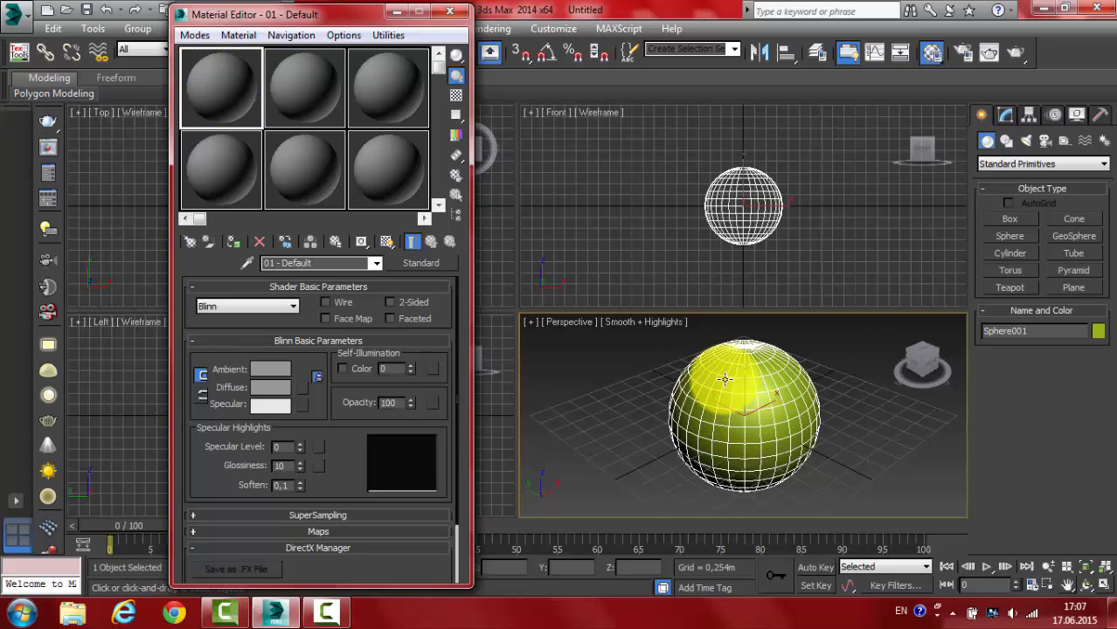
left_click(234, 246)
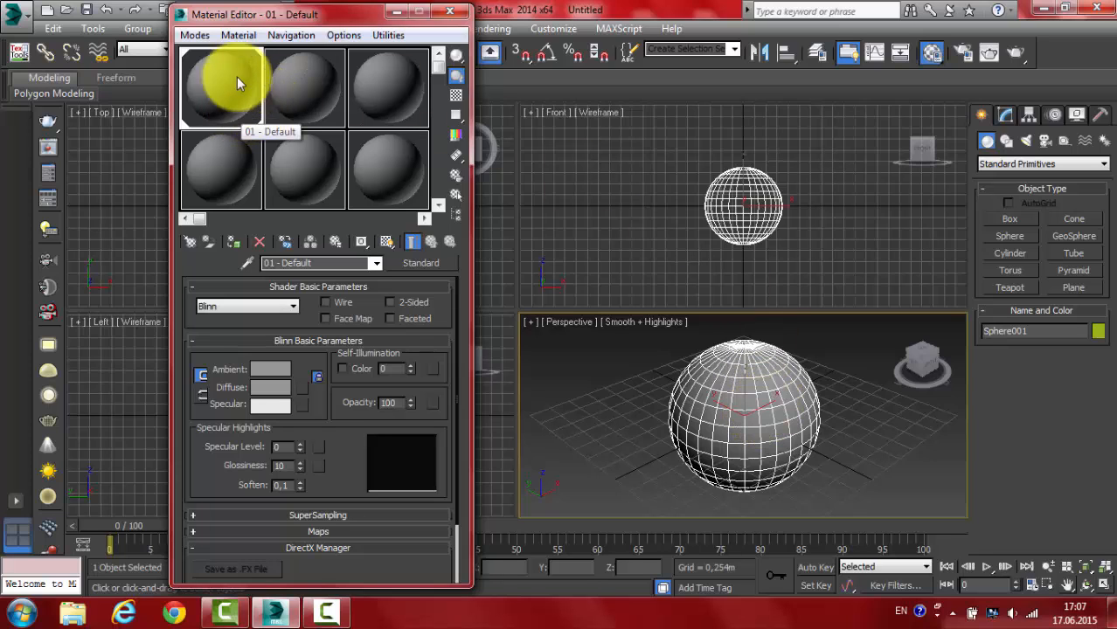
left_click(105, 10)
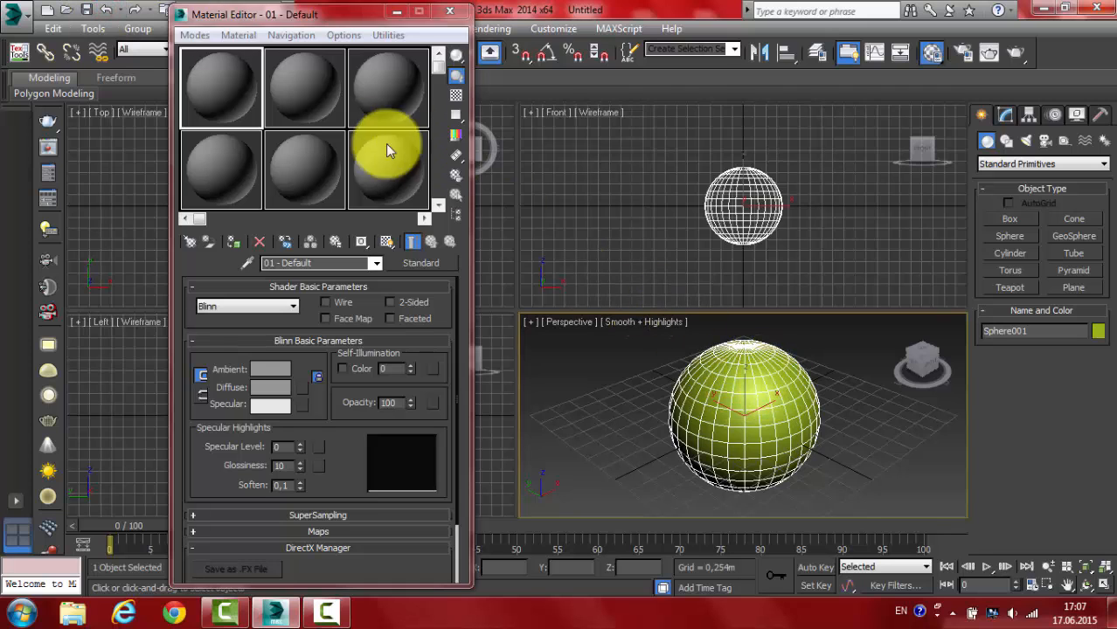
Apply the 01 - Default material to the sphere, set its diffuse color to pure red (255, 0, 0) and deselect the sphere
left_click_drag(218, 92, 743, 397)
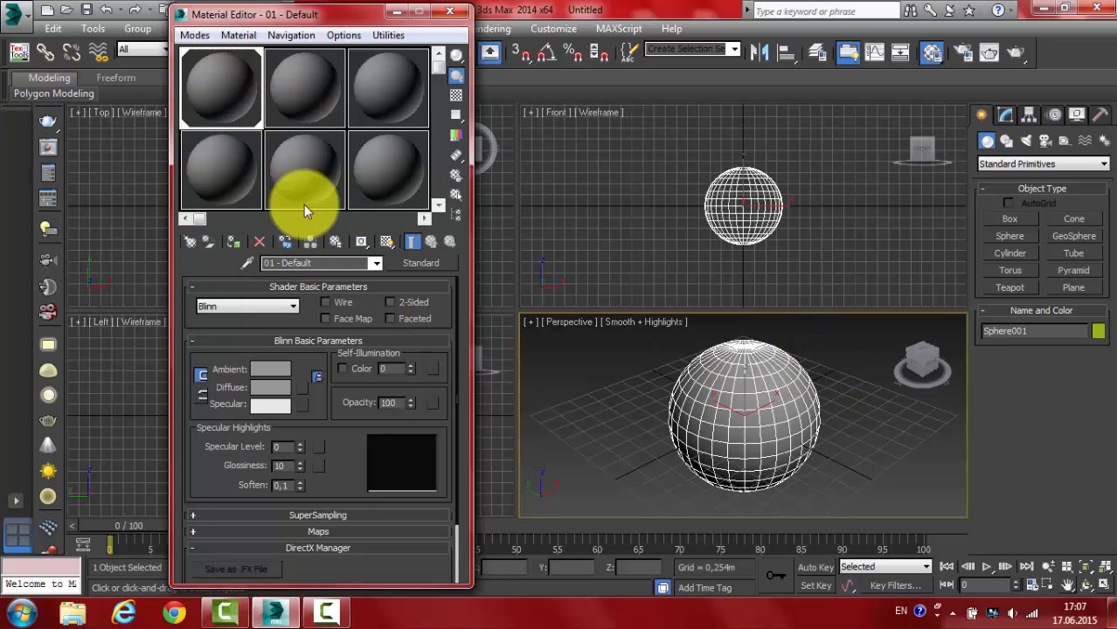
left_click(316, 377)
left_click(280, 391)
left_click_drag(421, 136, 326, 102)
left_click_drag(471, 161, 472, 105)
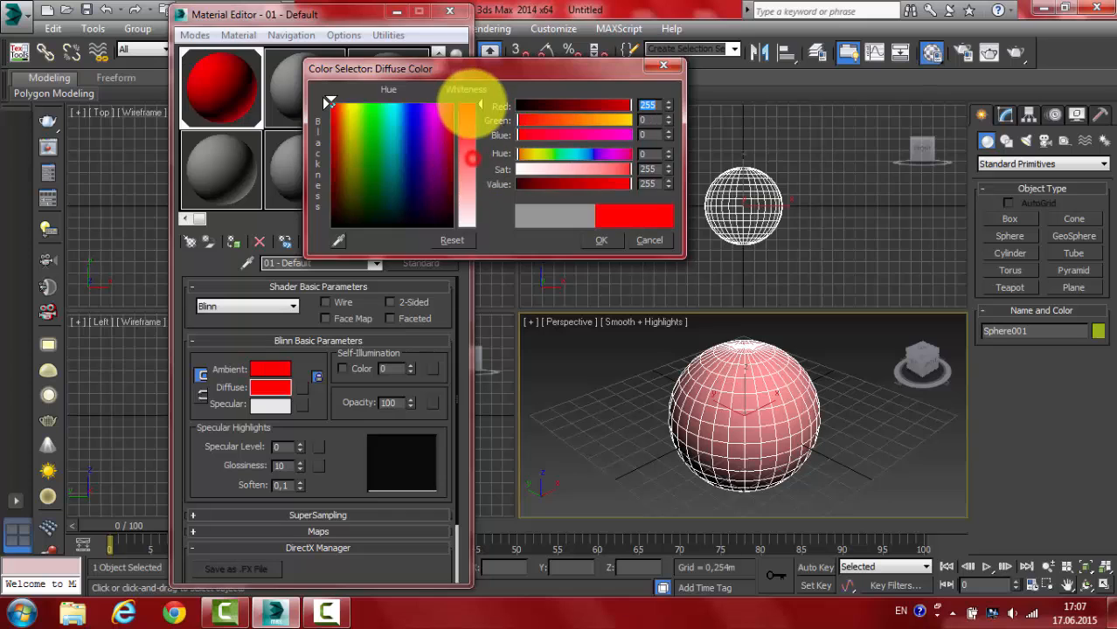
left_click(601, 239)
left_click(594, 377)
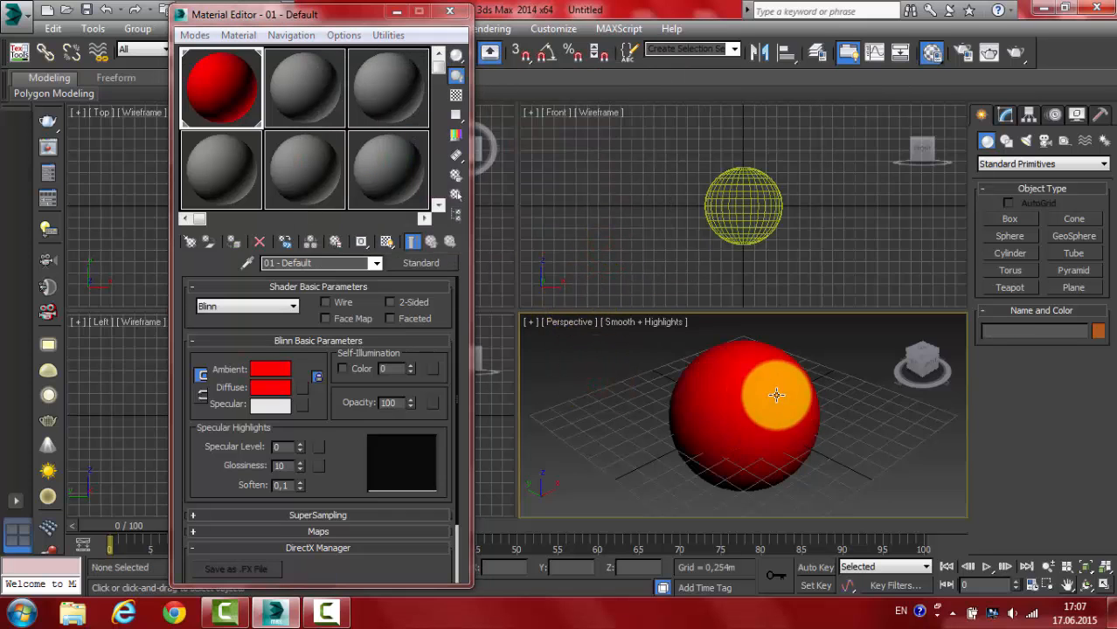
Select the sphere in the Front viewport
mouse_move(769, 387)
left_mouse_down()
mouse_move(773, 405)
mouse_move(748, 436)
mouse_move(777, 443)
mouse_move(778, 404)
left_mouse_up()
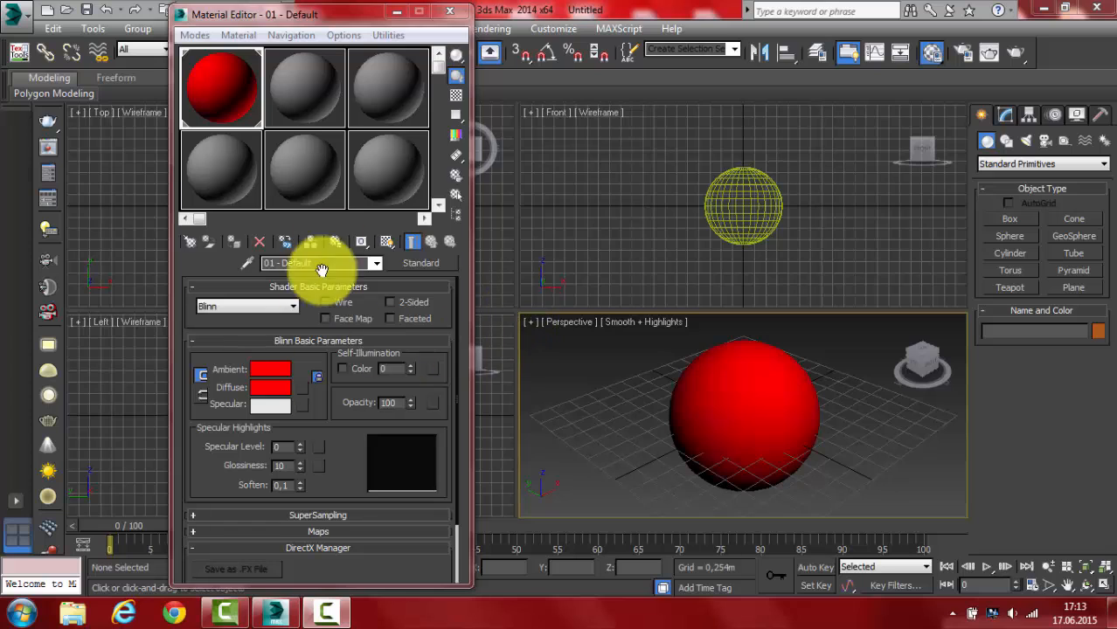
left_click(597, 239)
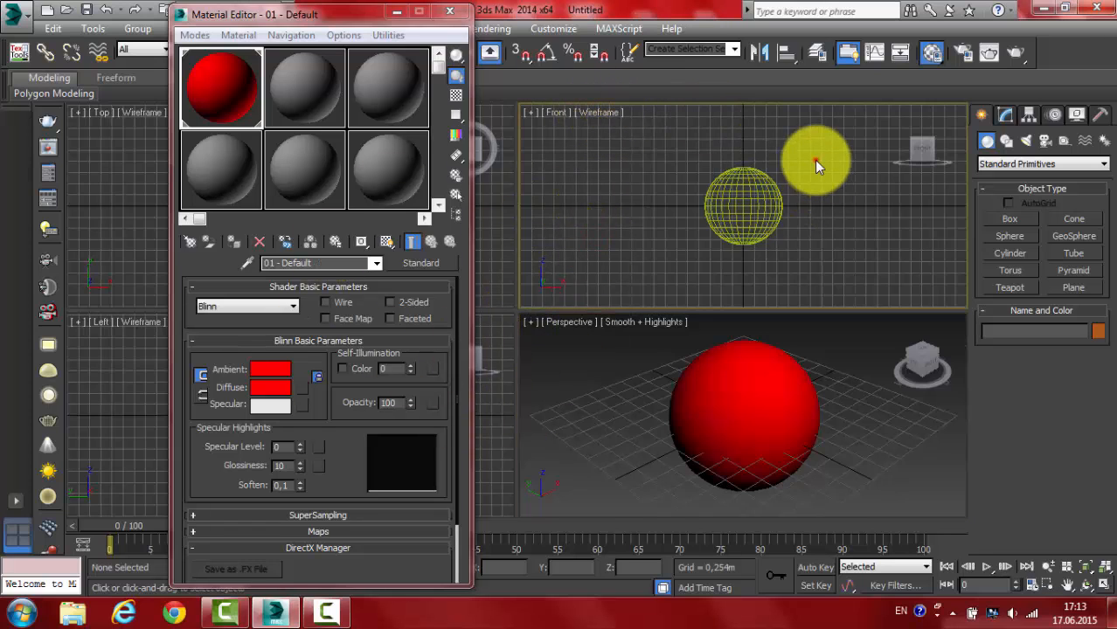
left_click(724, 196)
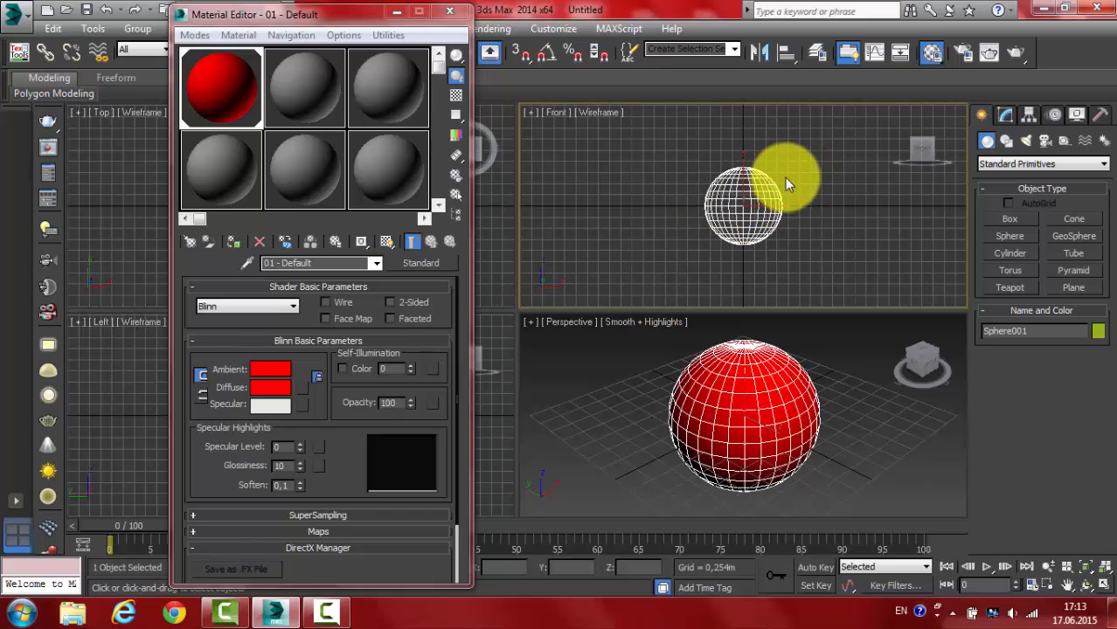
left_click(1096, 331)
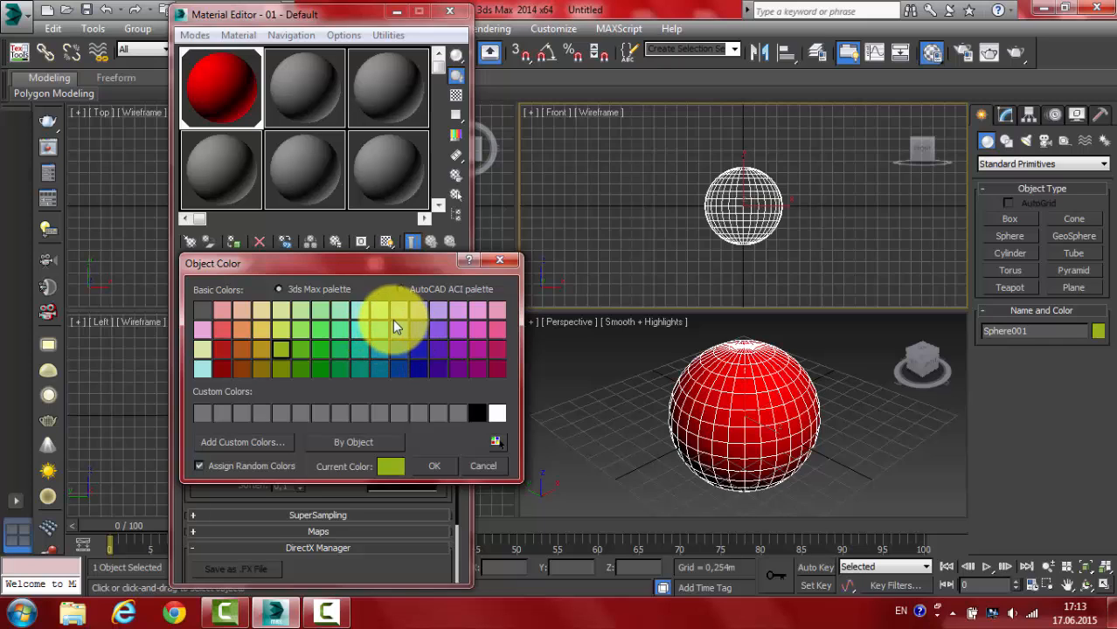
left_click(223, 350)
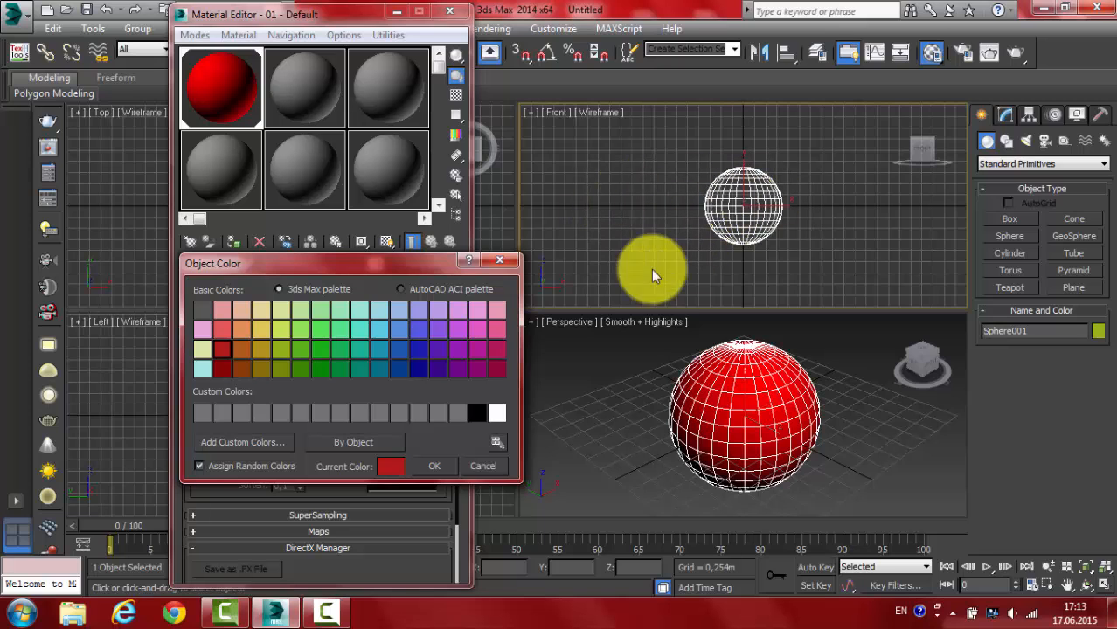
left_click(487, 466)
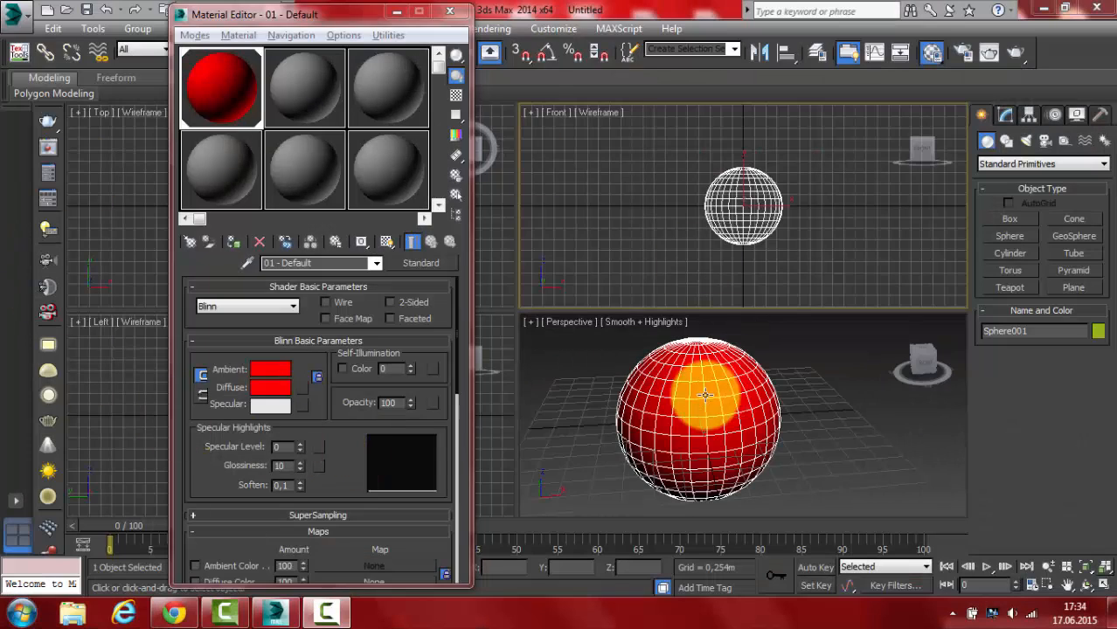
Try out the Wire, Self-Illumination and Opacity settings of the red 01 - Default material
left_click(217, 75)
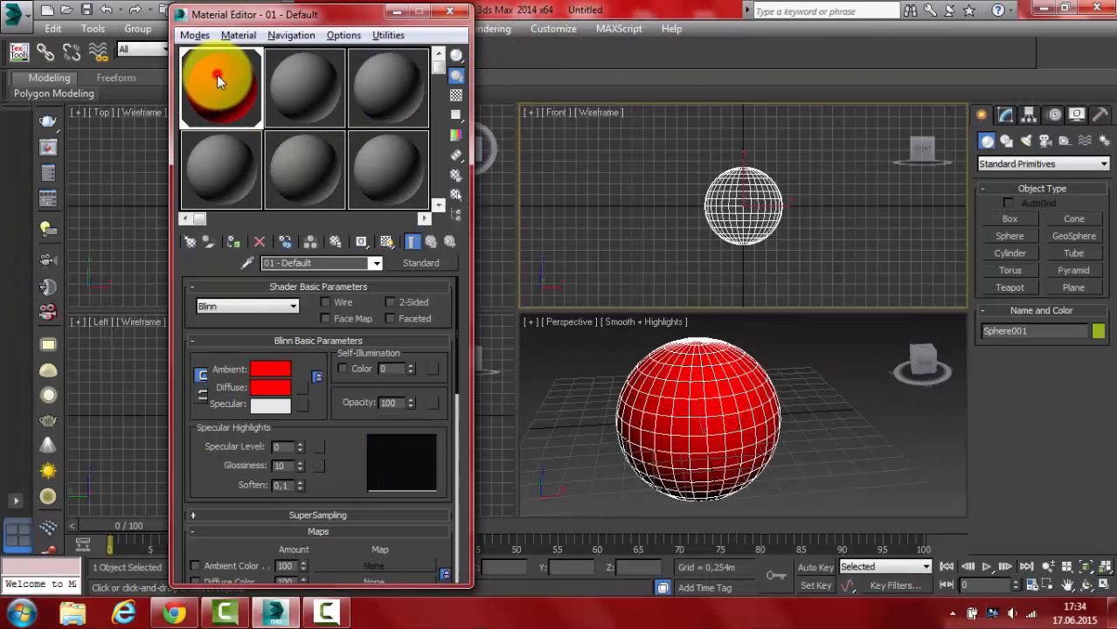
left_click(325, 302)
left_click(325, 303)
left_click_drag(355, 452, 356, 410)
left_click_drag(410, 326, 418, 292)
right_click(411, 326)
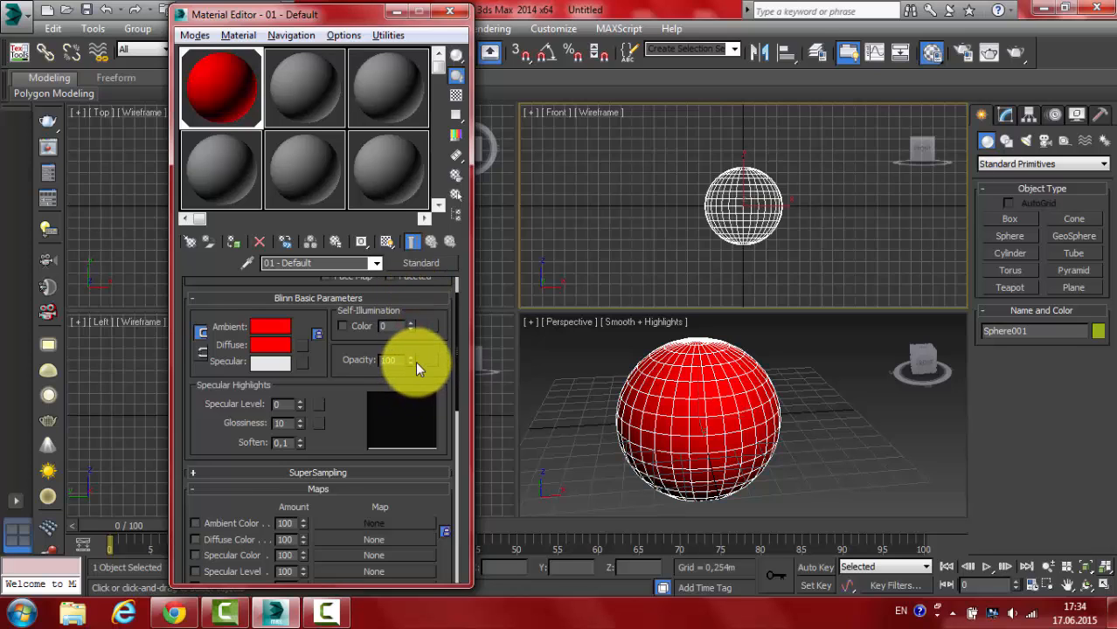
left_click_drag(411, 361, 420, 272)
Try a specular level of 73 and a glossiness of 56 on the red material, and undo both changes
scroll(345, 432, "down", 2)
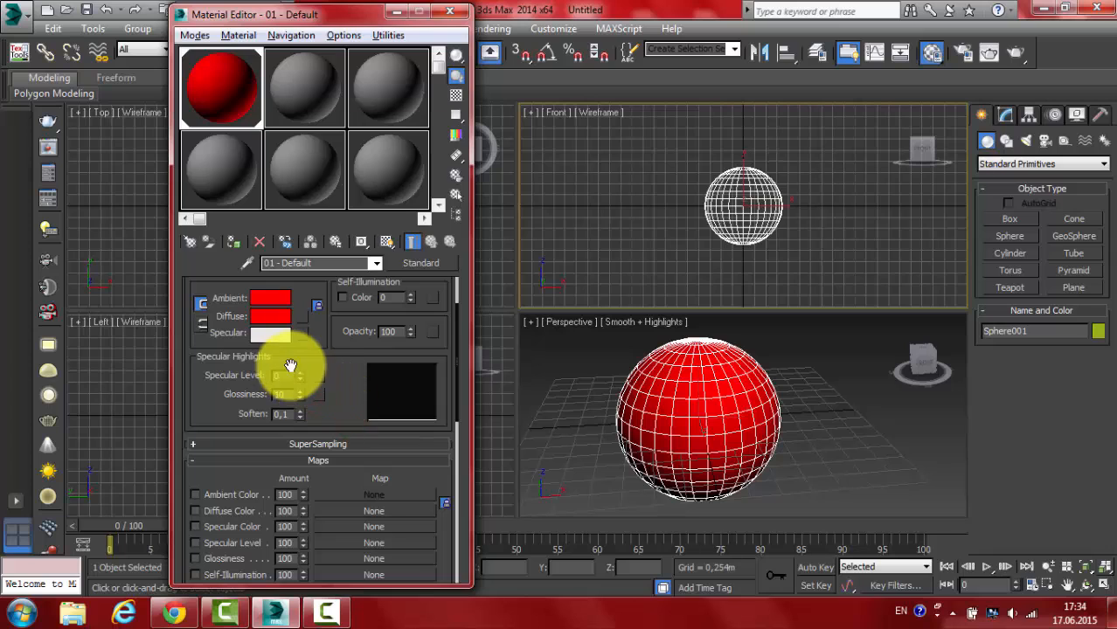
left_click_drag(298, 375, 309, 309)
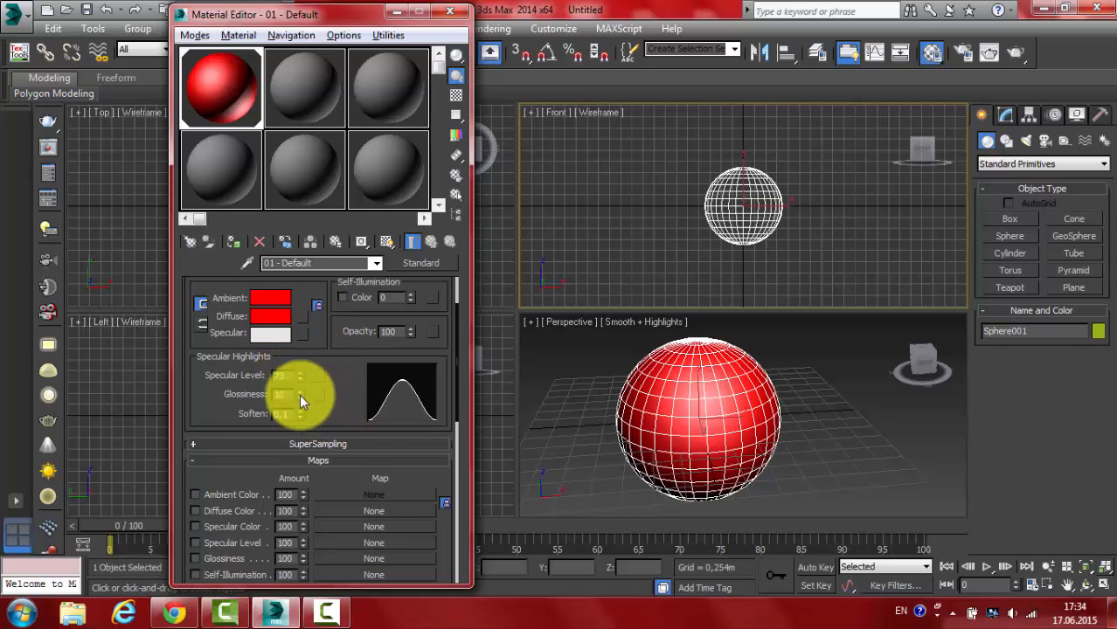
left_click_drag(299, 394, 312, 368)
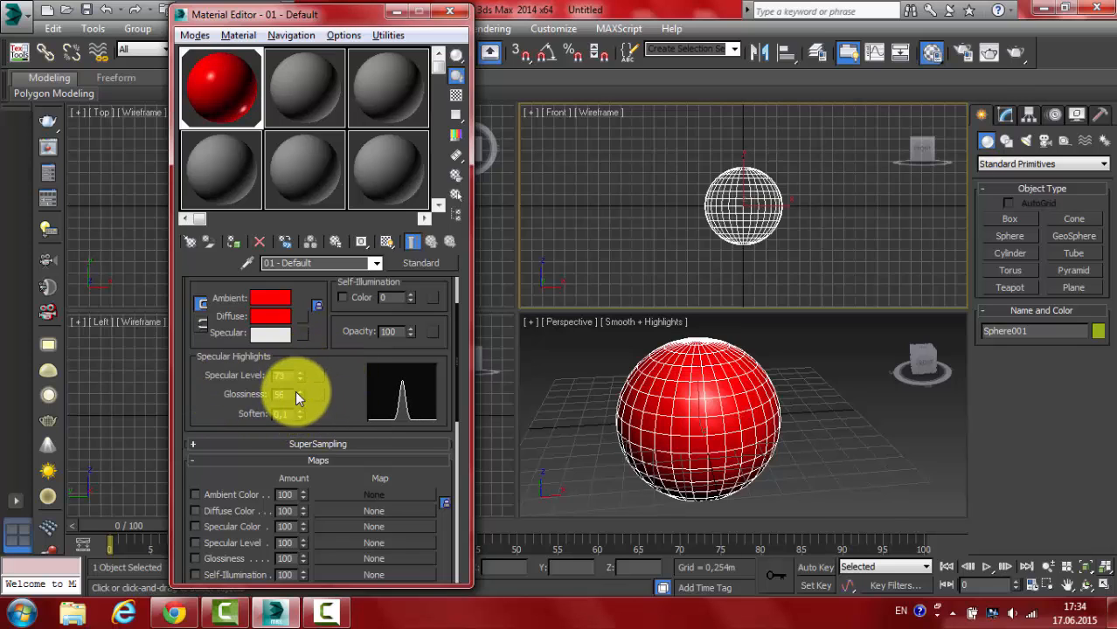
left_click(106, 11)
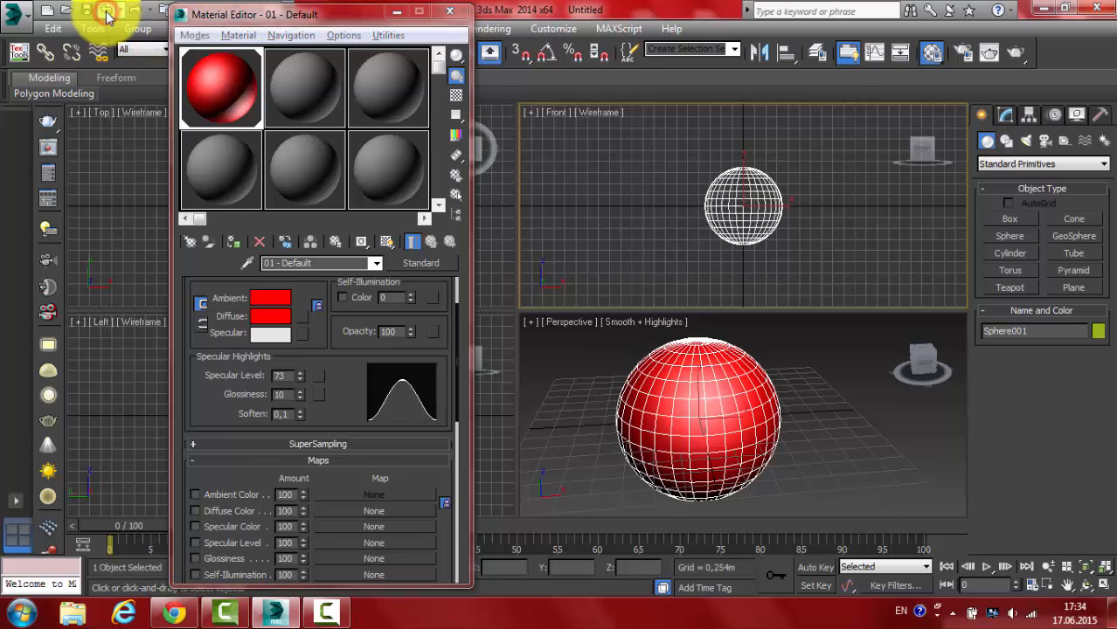
left_click(106, 10)
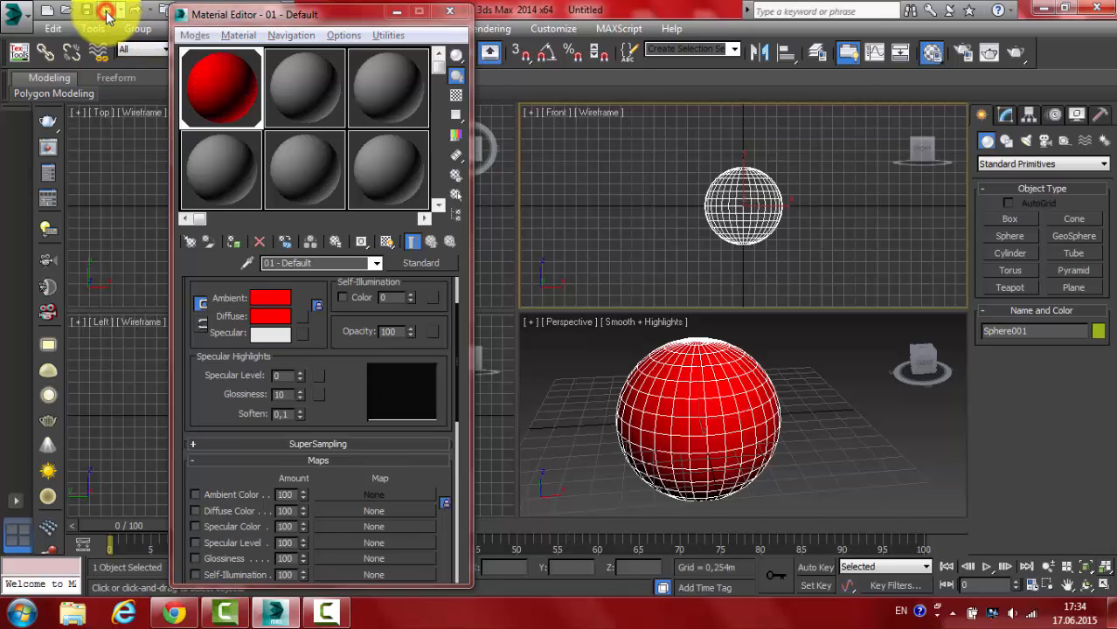
Load the bitmap dungeons_and_dragons_40_ampersand_flat from the desktop as the diffuse map and return to the 01 - Default material level
left_click(341, 398)
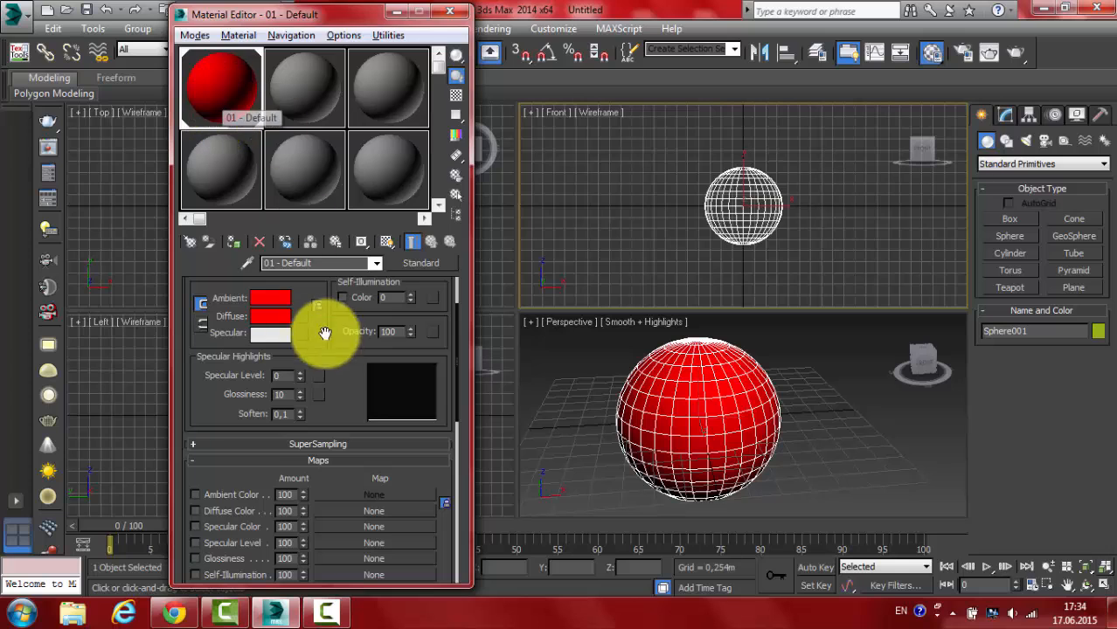
left_click_drag(348, 391, 354, 447)
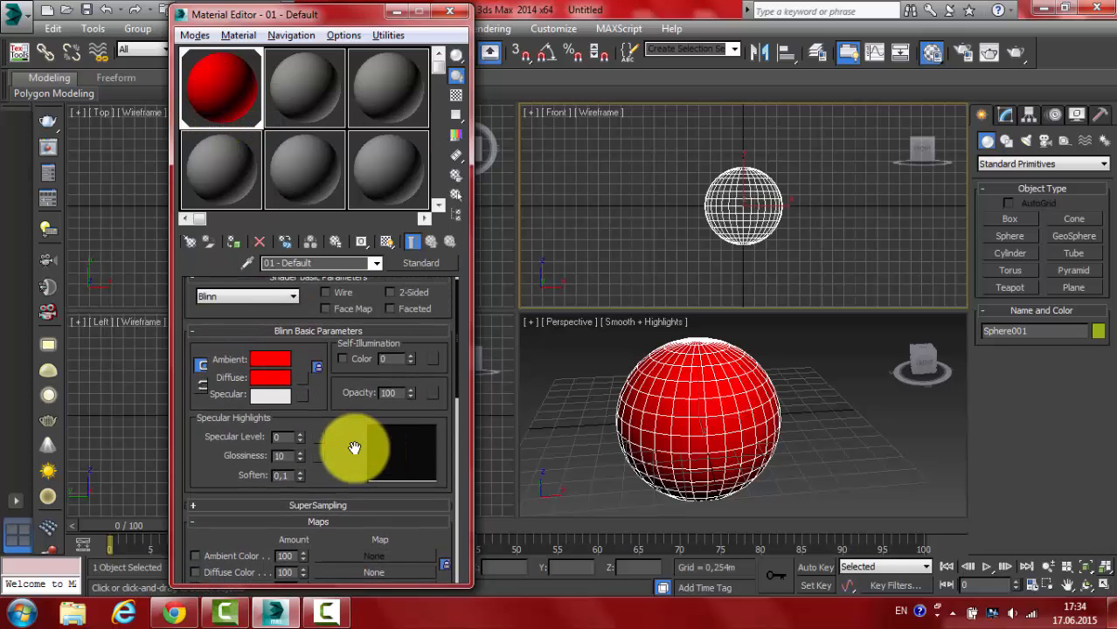
left_click(302, 377)
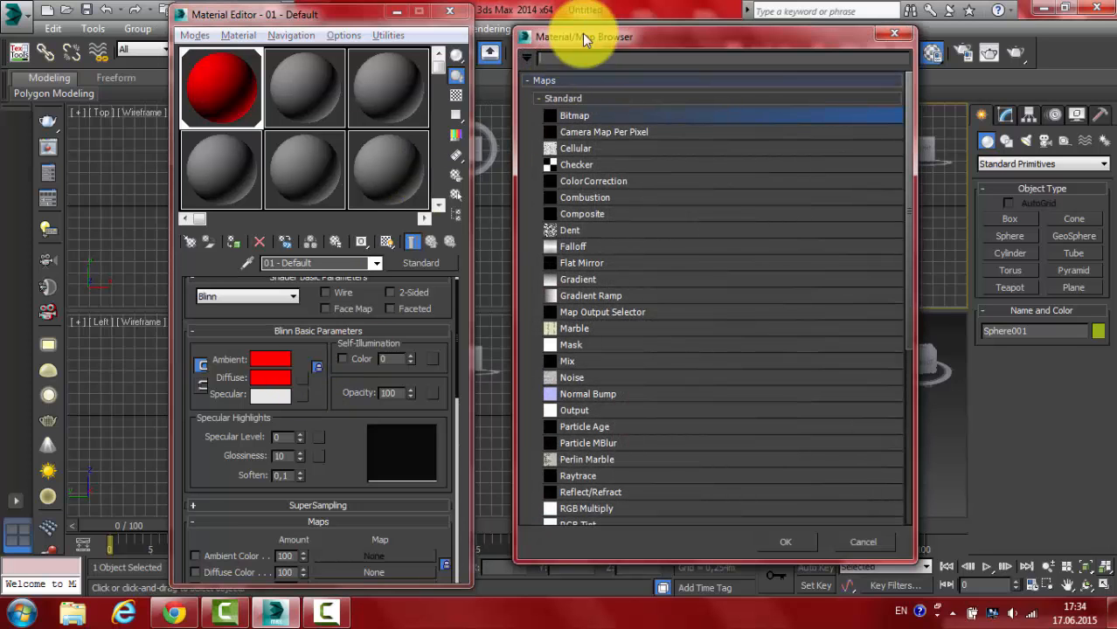
left_click_drag(602, 39, 568, 32)
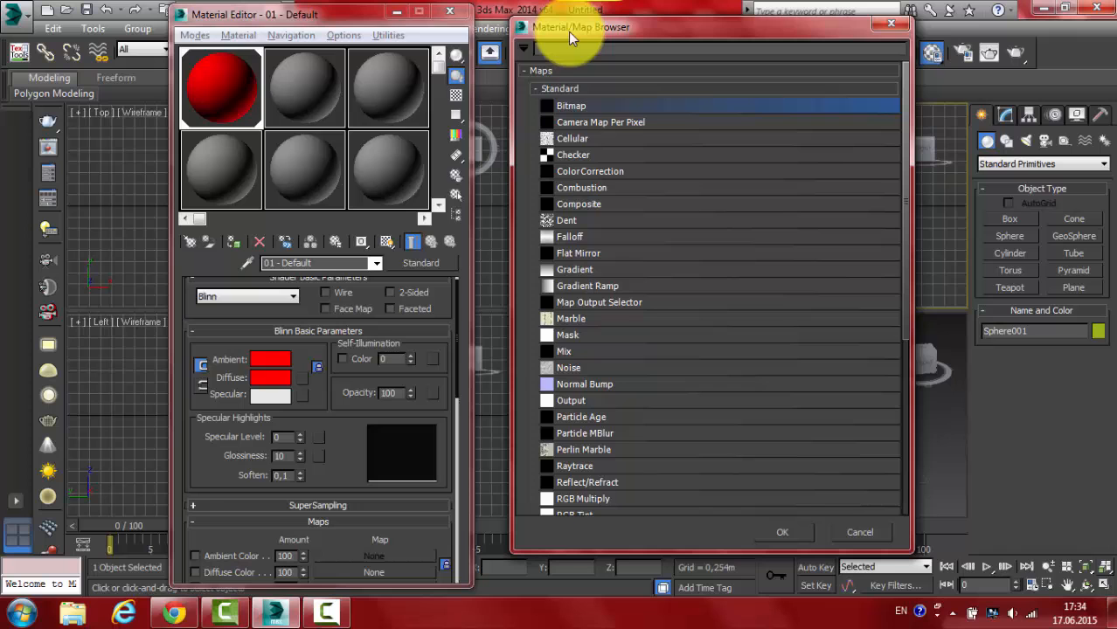
double_click(579, 107)
left_click_drag(822, 138, 824, 265)
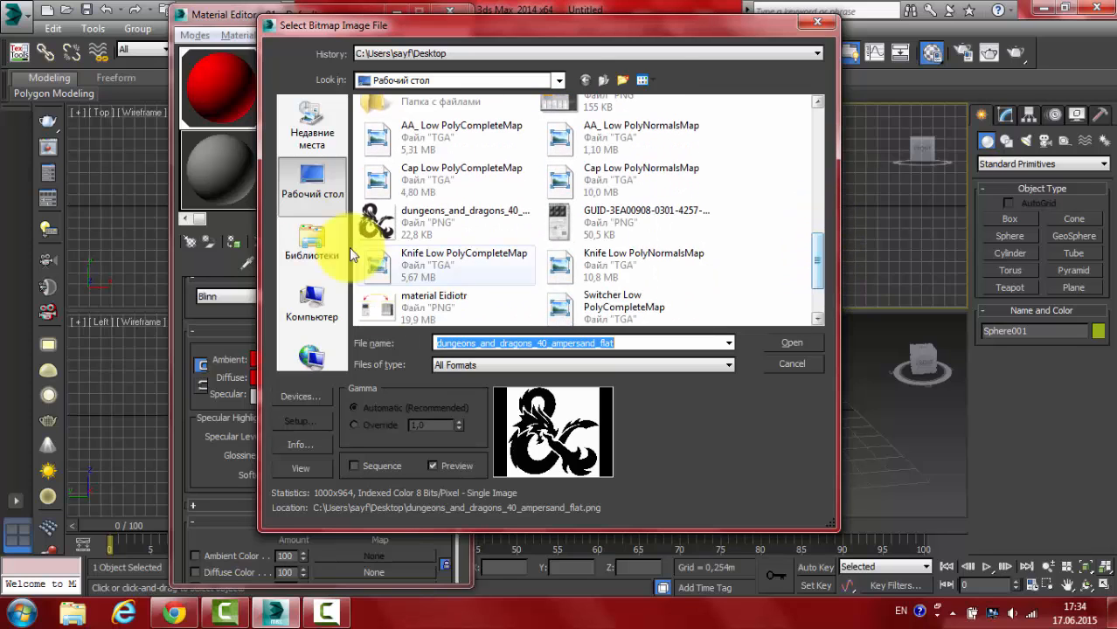
left_click(447, 215)
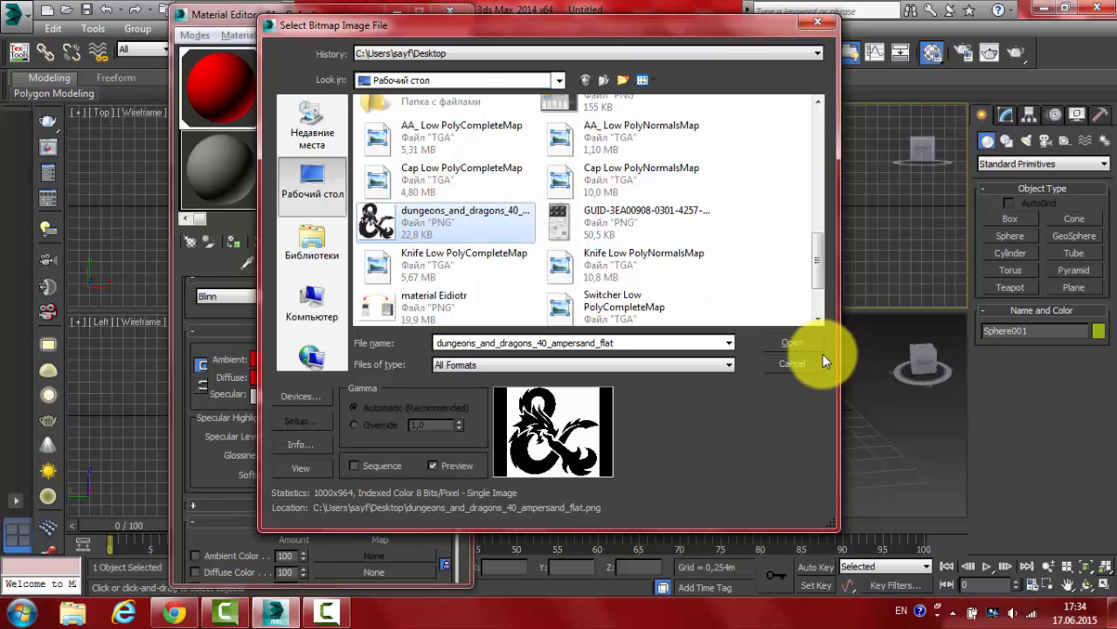
left_click(802, 342)
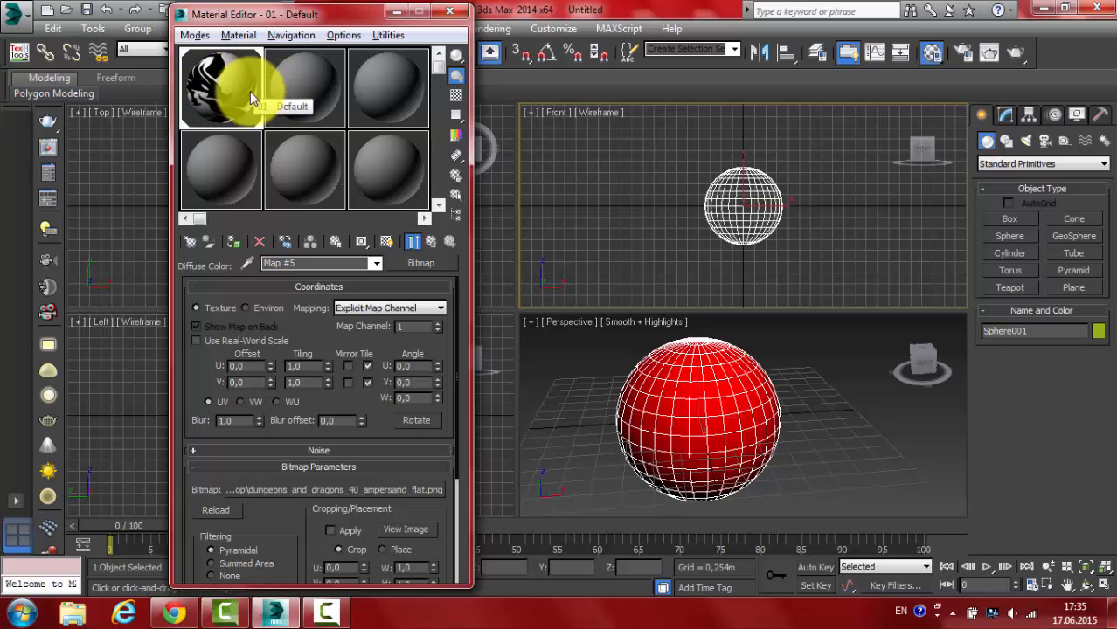
left_click(374, 265)
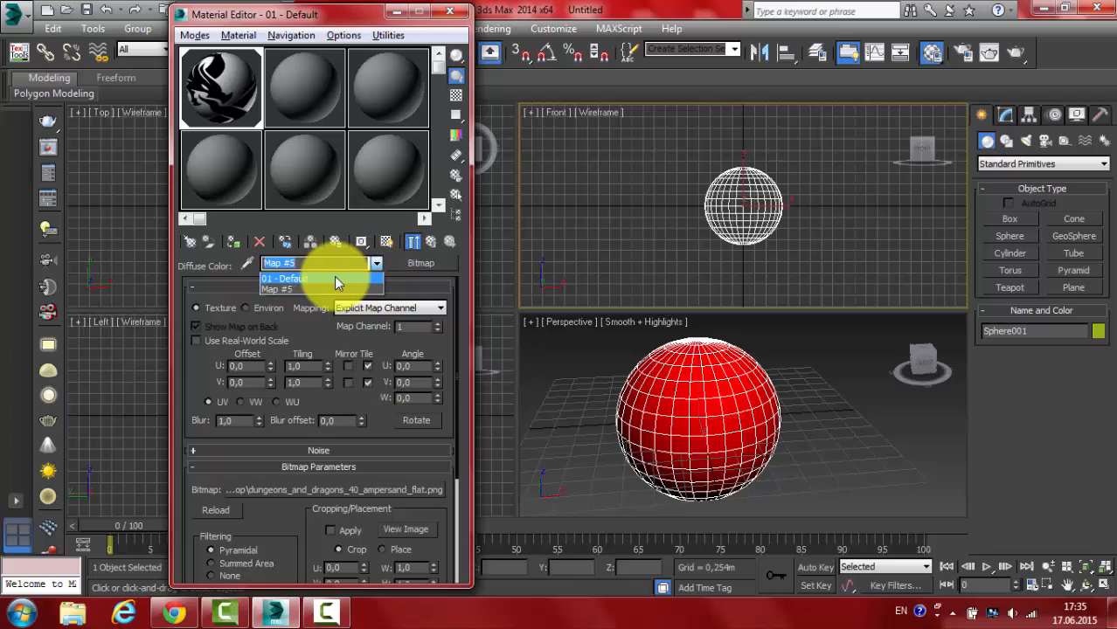
left_click(378, 263)
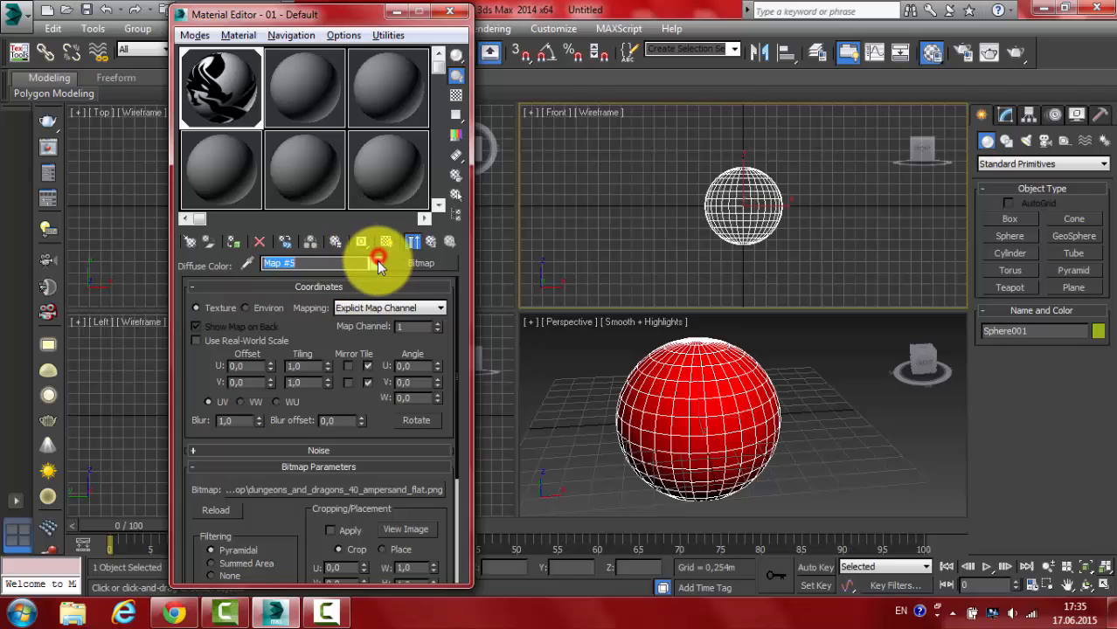
left_click(377, 263)
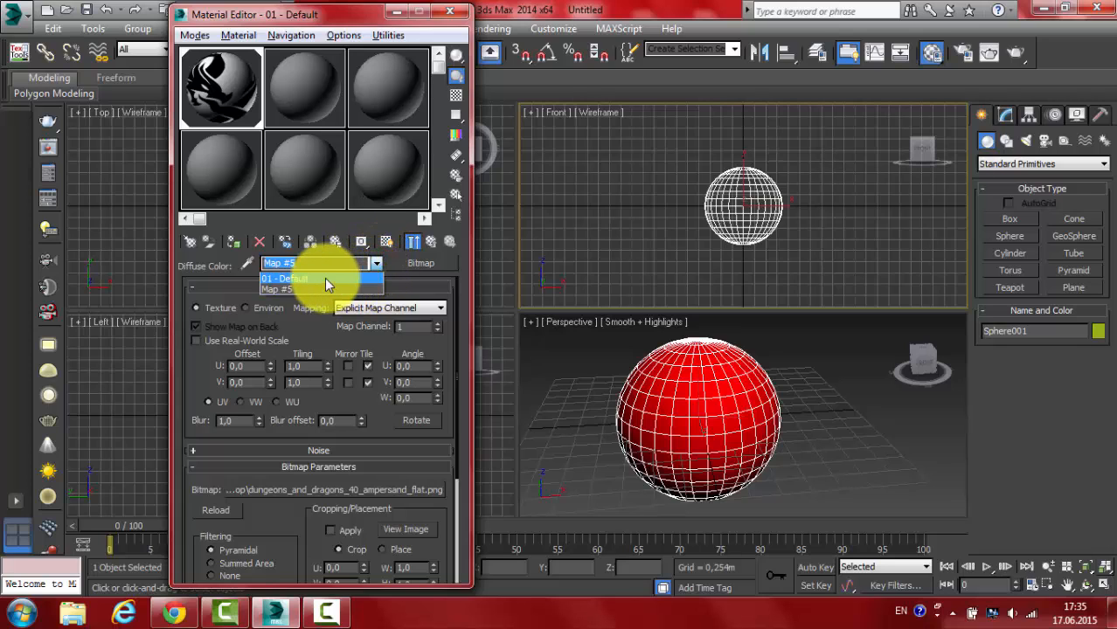
left_click(325, 279)
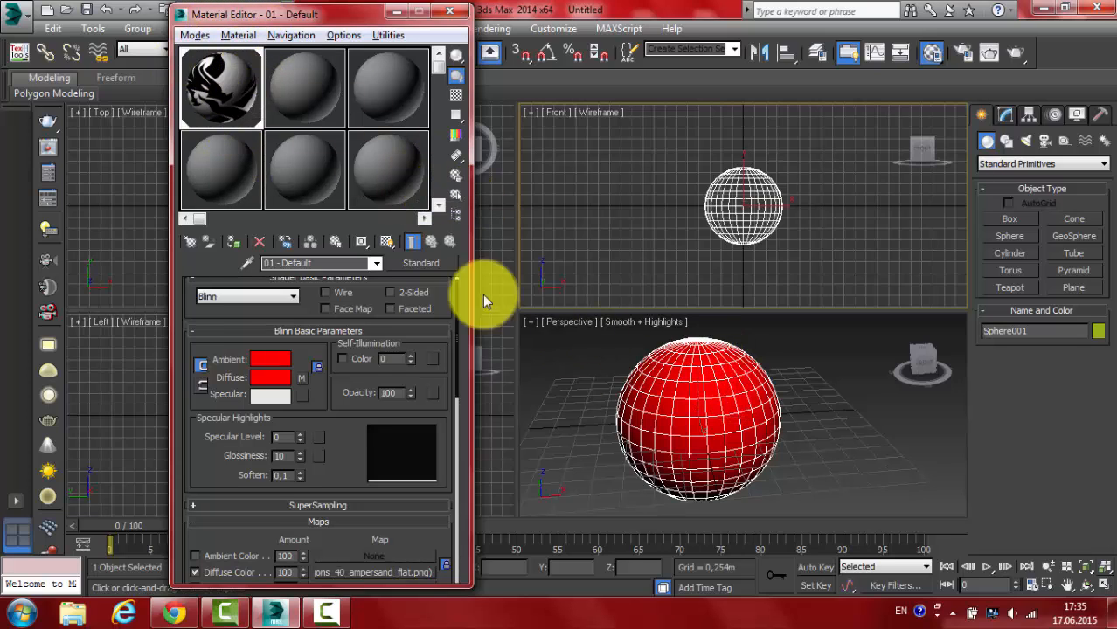
Assign the textured 01 - Default material to the sphere, show its map in the shaded viewport and deselect the sphere
left_click(233, 241)
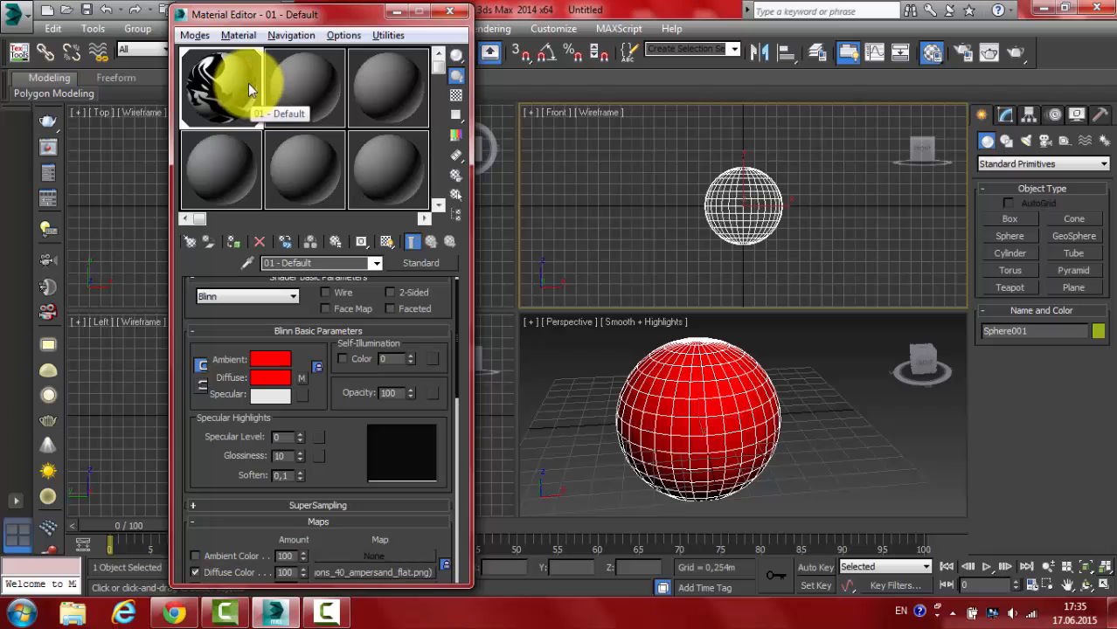
left_click(388, 243)
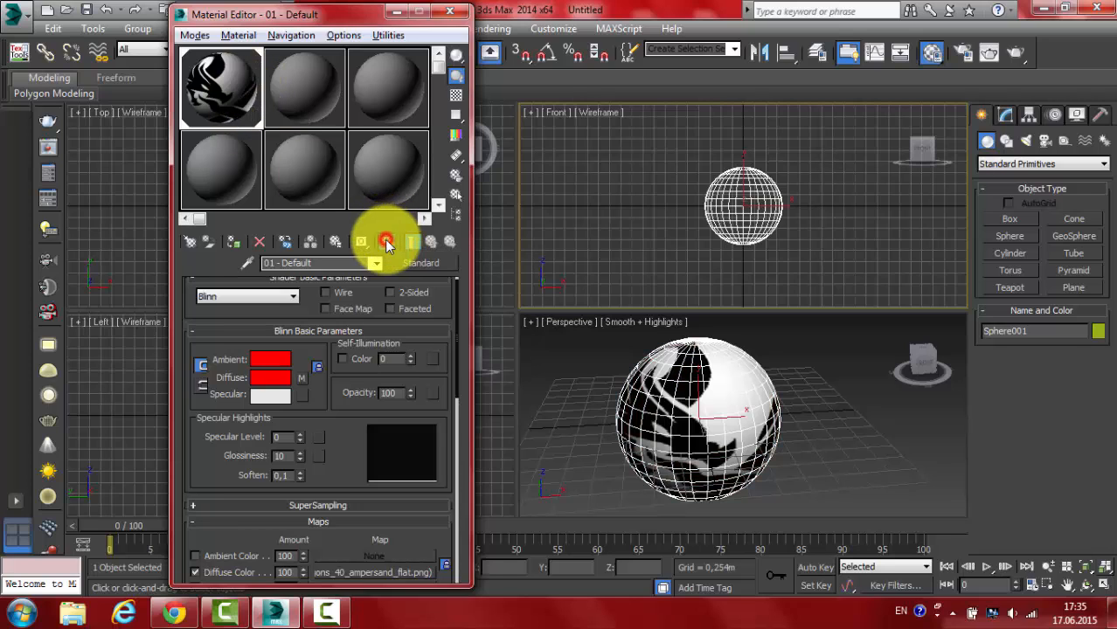
middle_click_drag(622, 411, 700, 454)
left_click(853, 439)
middle_click_drag(702, 393, 682, 407)
middle_click_drag(681, 407, 762, 402)
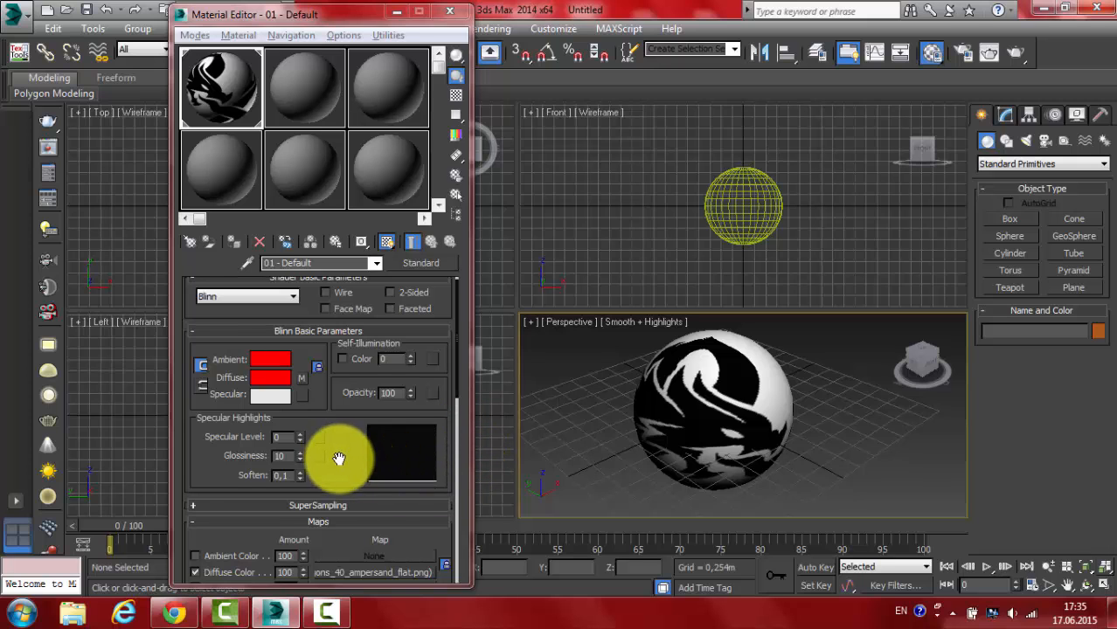
Enable the Bump map with the same dungeons_and_dragons_40_ampersand_flat bitmap and return to the 01 - Default material level
left_click_drag(345, 456, 411, 234)
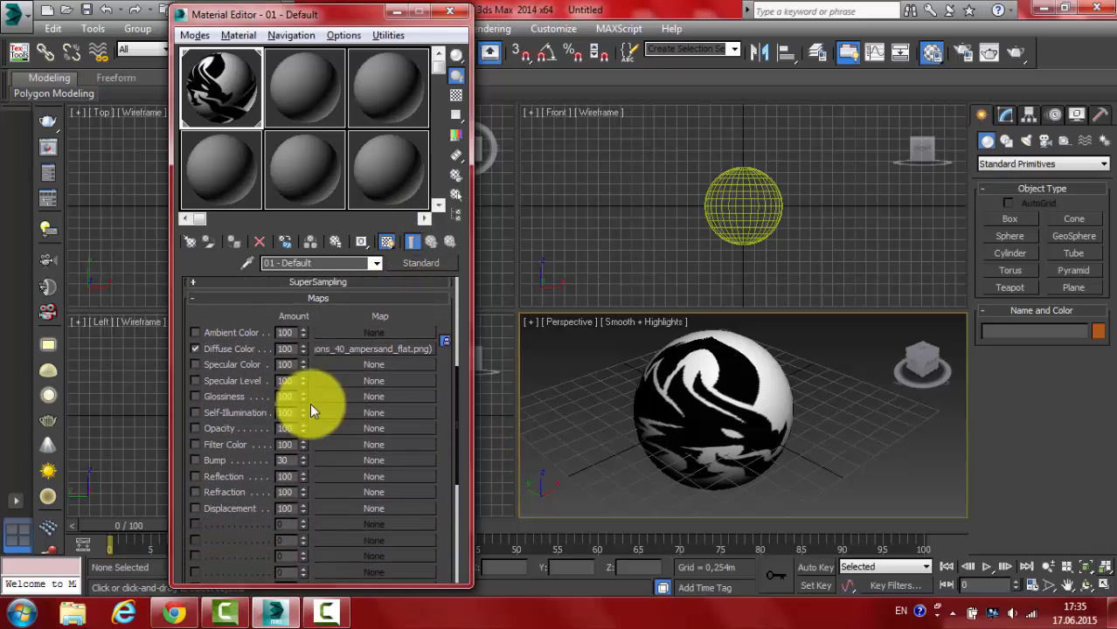
left_click(195, 460)
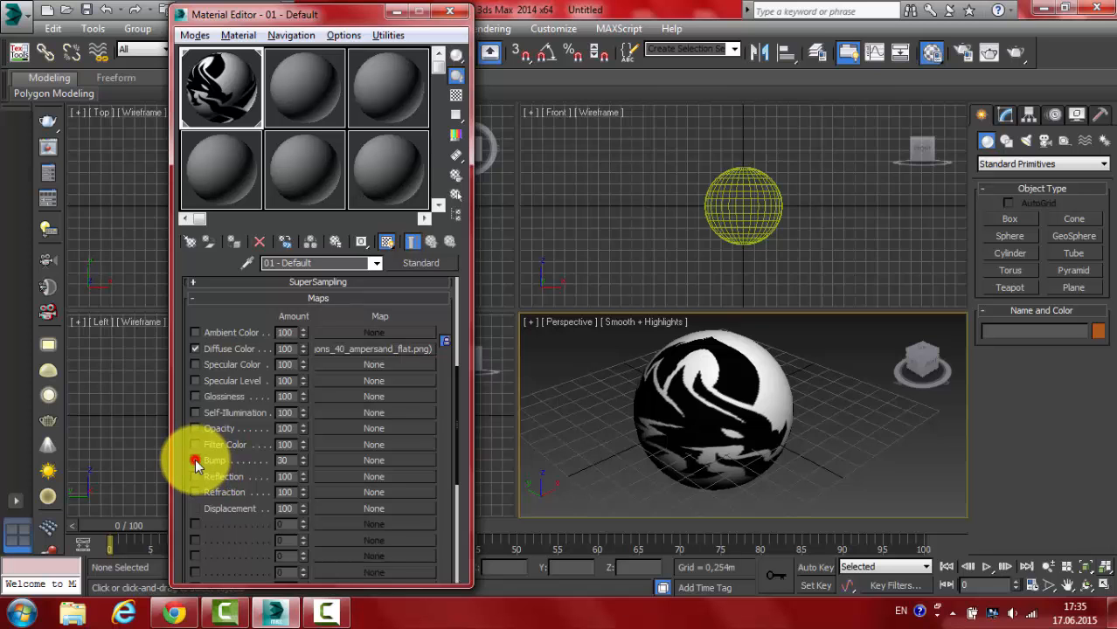
left_click(366, 459)
double_click(567, 105)
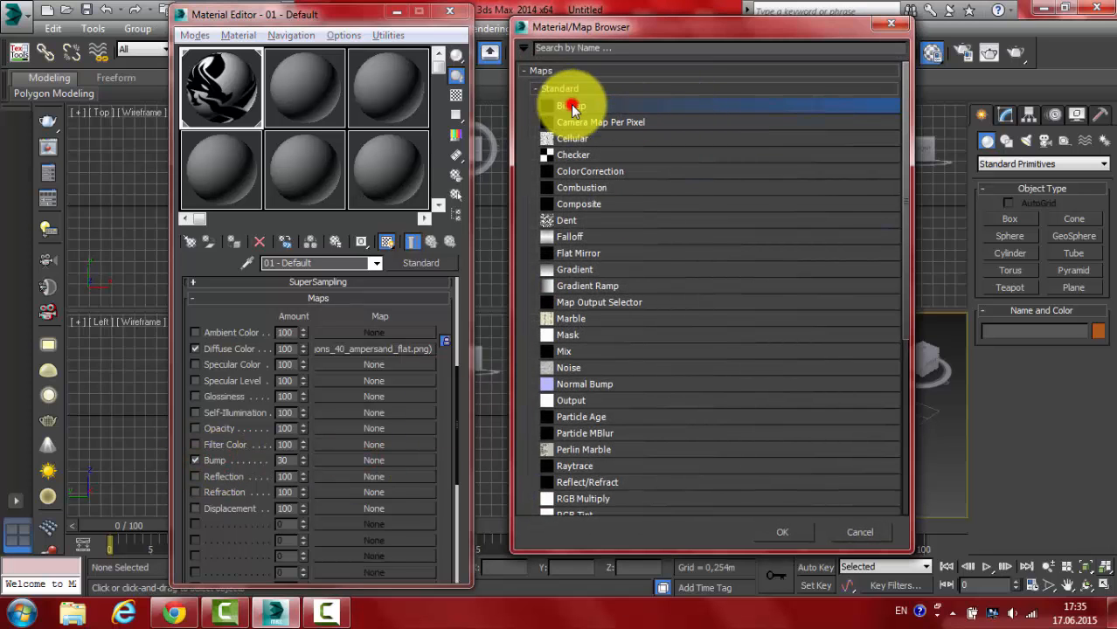
left_click_drag(818, 131, 805, 271)
double_click(479, 185)
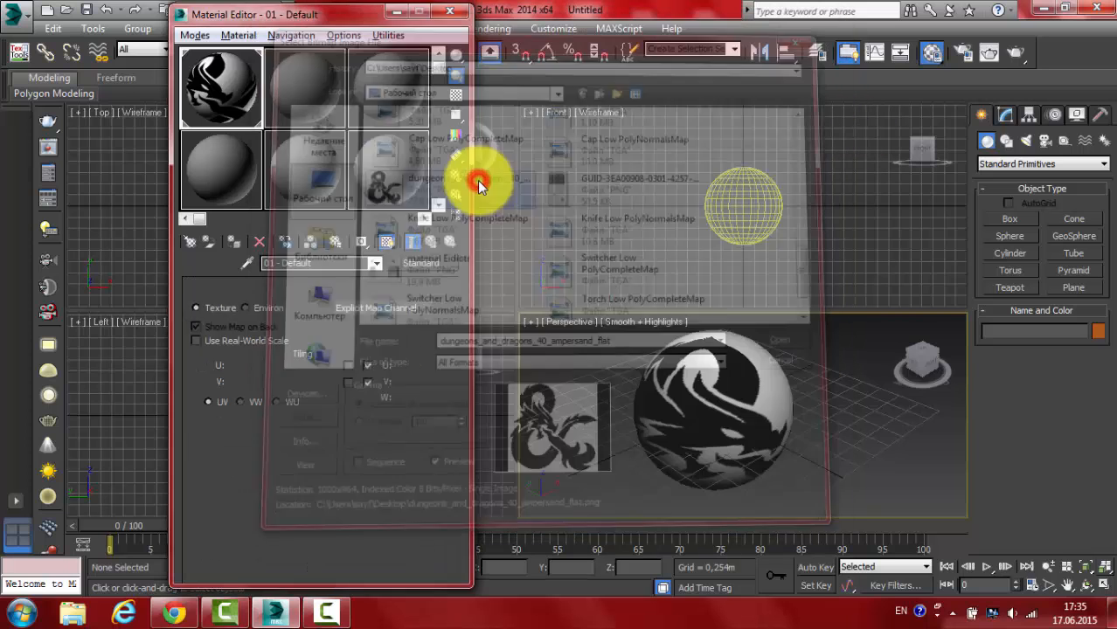
left_click(377, 265)
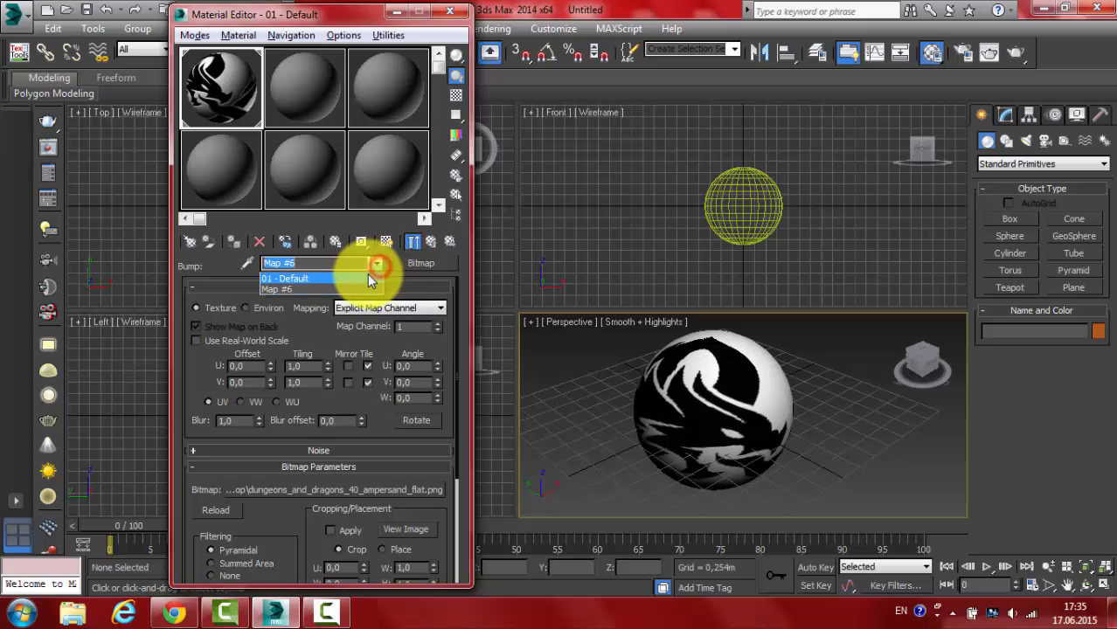
left_click(365, 274)
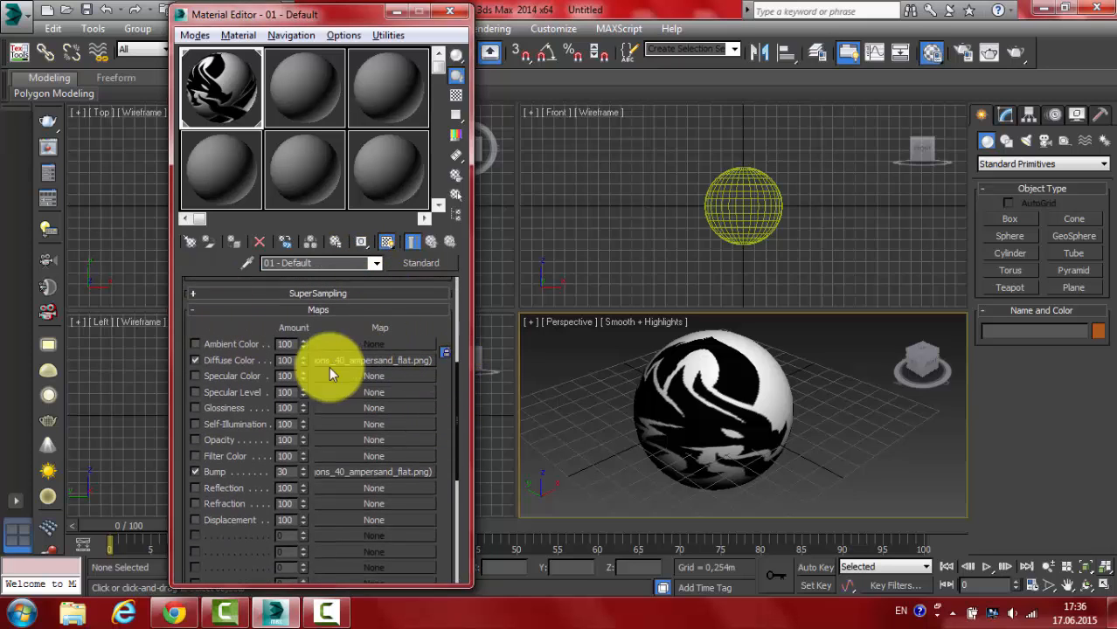
Switch the Diffuse Color map off, examine the bump relief in an enlarged sample preview, and switch the map back on
left_click(196, 360)
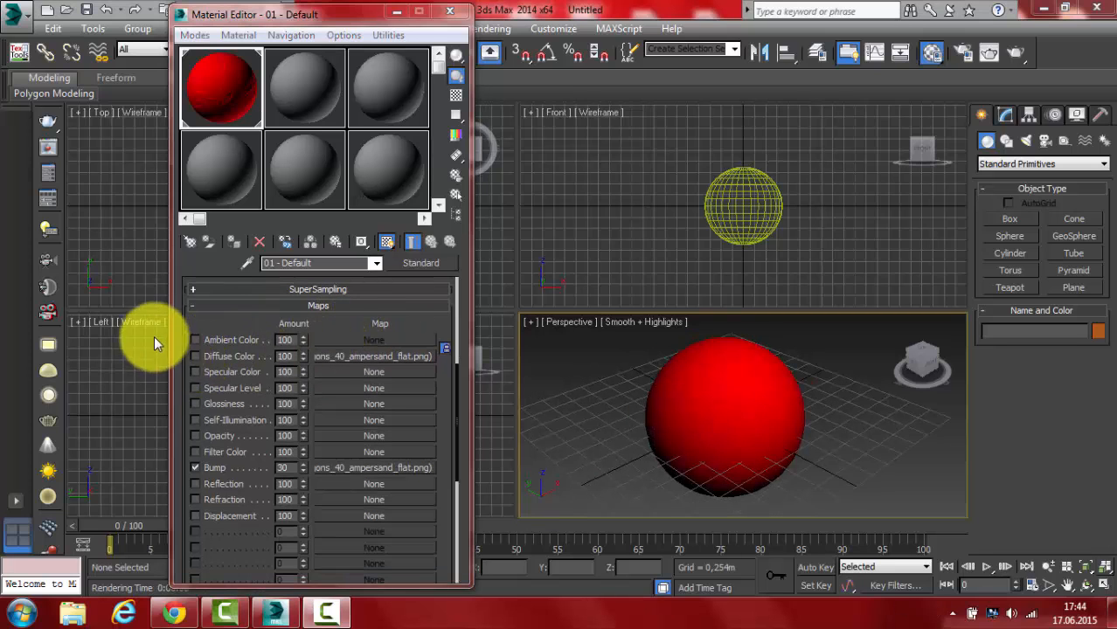
double_click(231, 95)
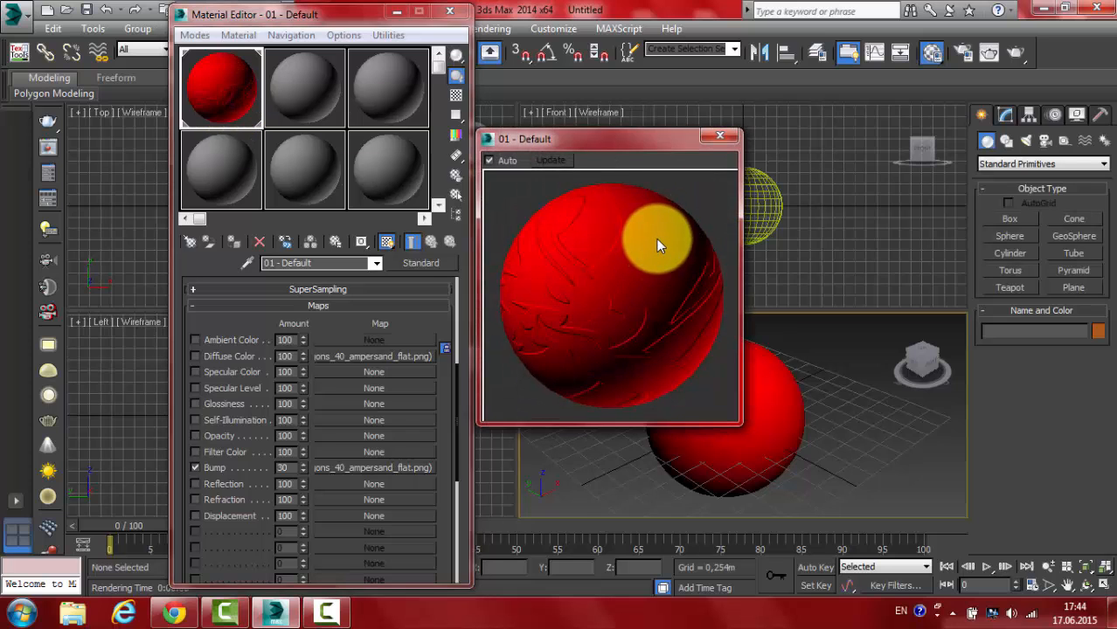
left_click(719, 135)
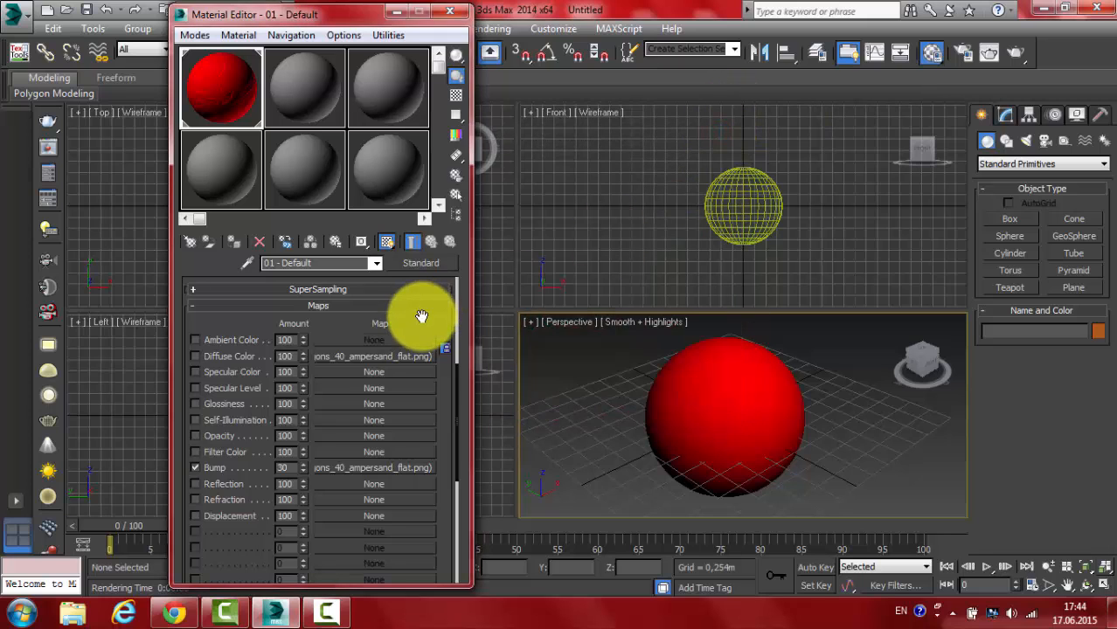
left_click(197, 359)
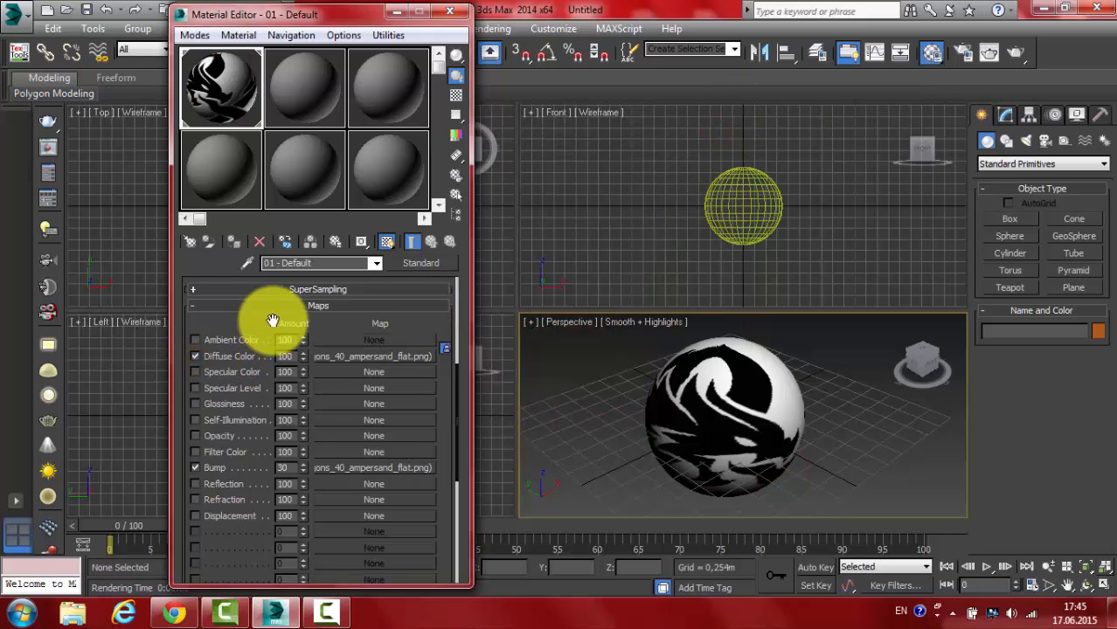
Set the material's specular level to 72 and its glossiness to 37
scroll(269, 419, "up", 5)
left_click_drag(356, 411, 299, 436)
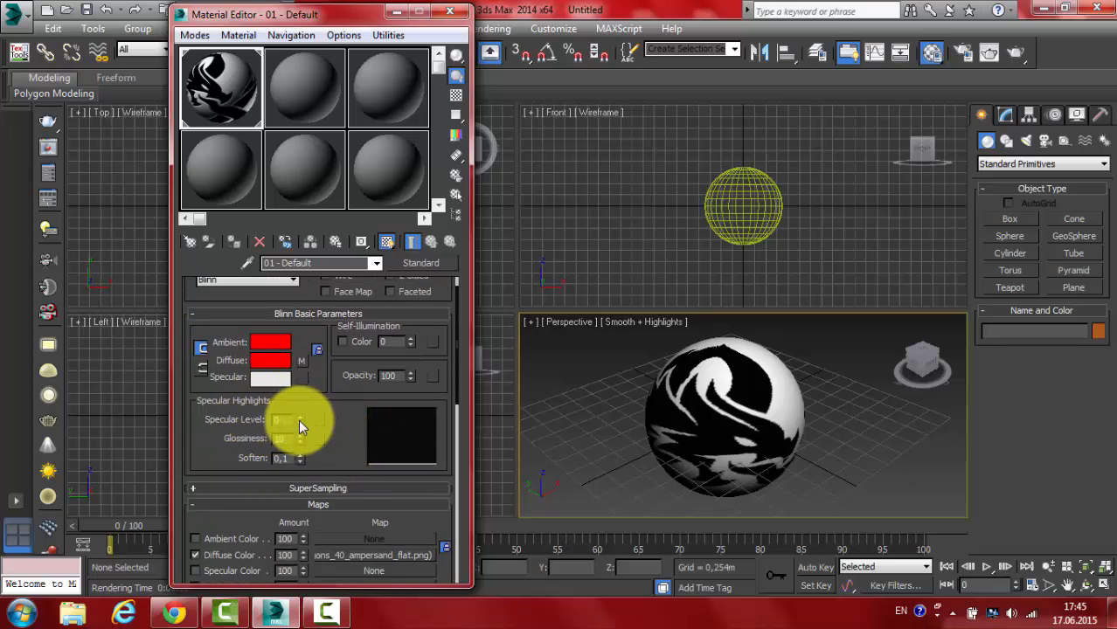
left_click(299, 419)
mouse_move(299, 418)
left_mouse_down()
mouse_move(299, 374)
mouse_move(312, 356)
mouse_move(301, 452)
mouse_move(314, 420)
left_mouse_up()
Examine the glossy textured material in an enlarged sample preview, close it and render the Perspective view
double_click(199, 87)
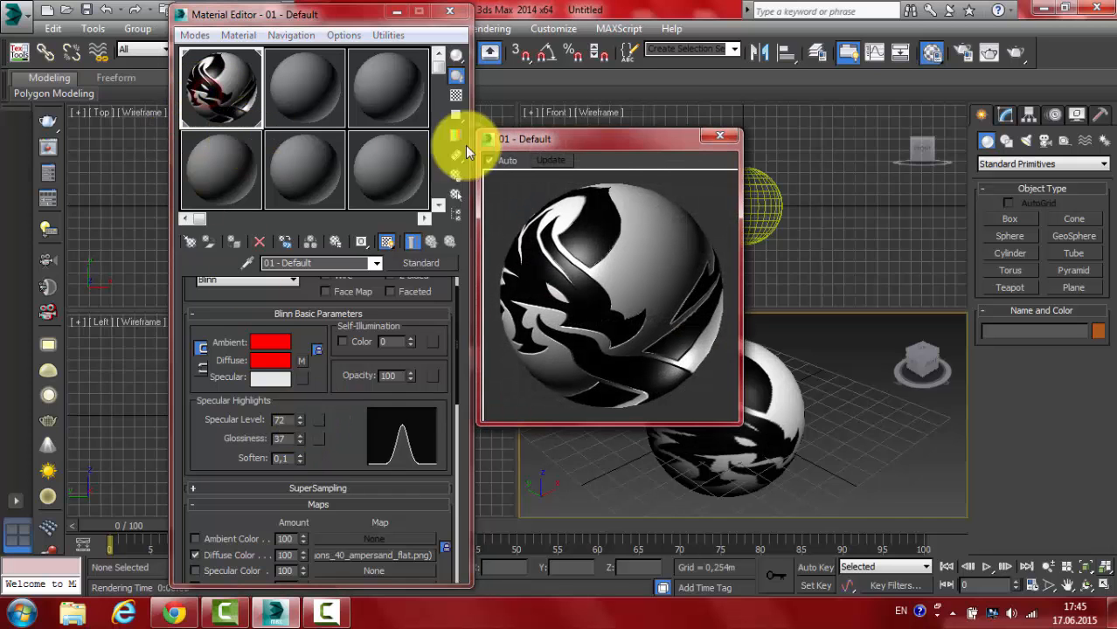
left_click_drag(609, 144, 703, 186)
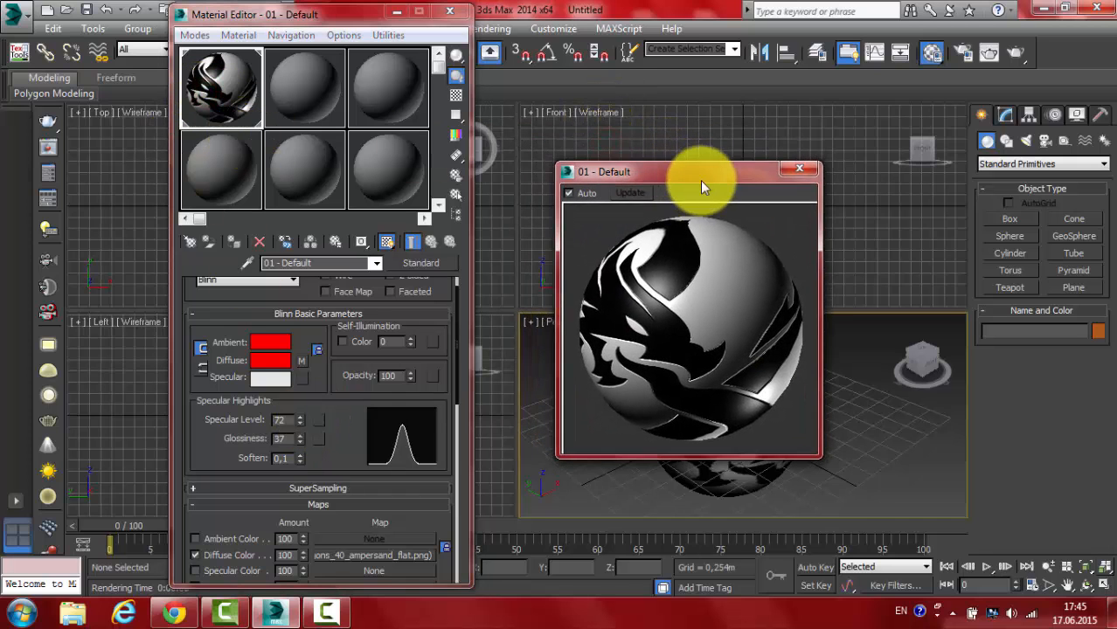
left_click(804, 170)
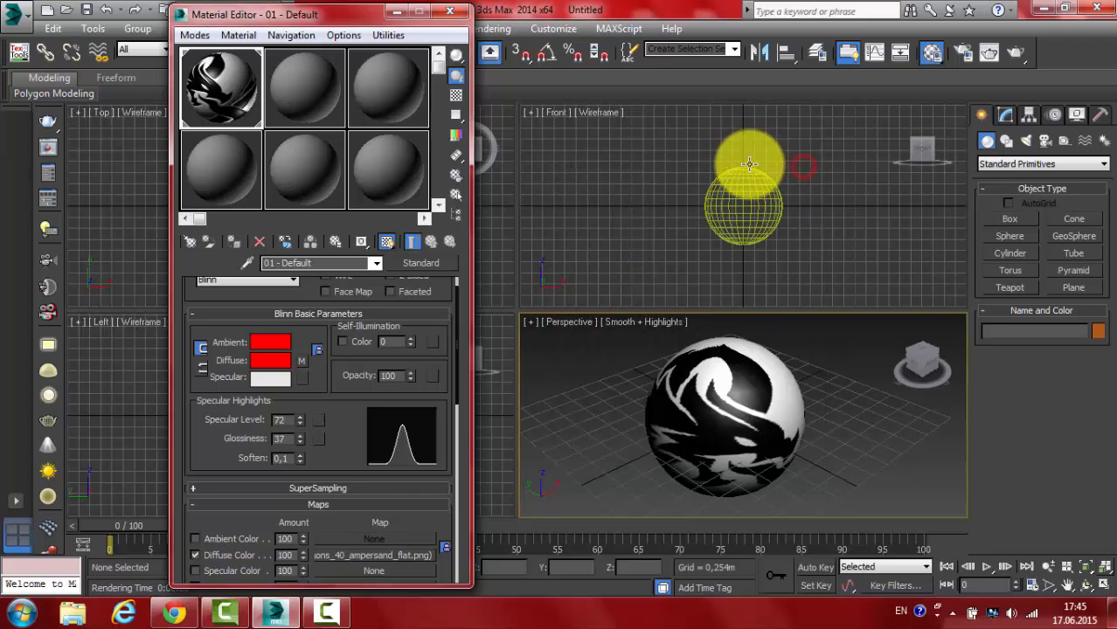
left_click(1017, 57)
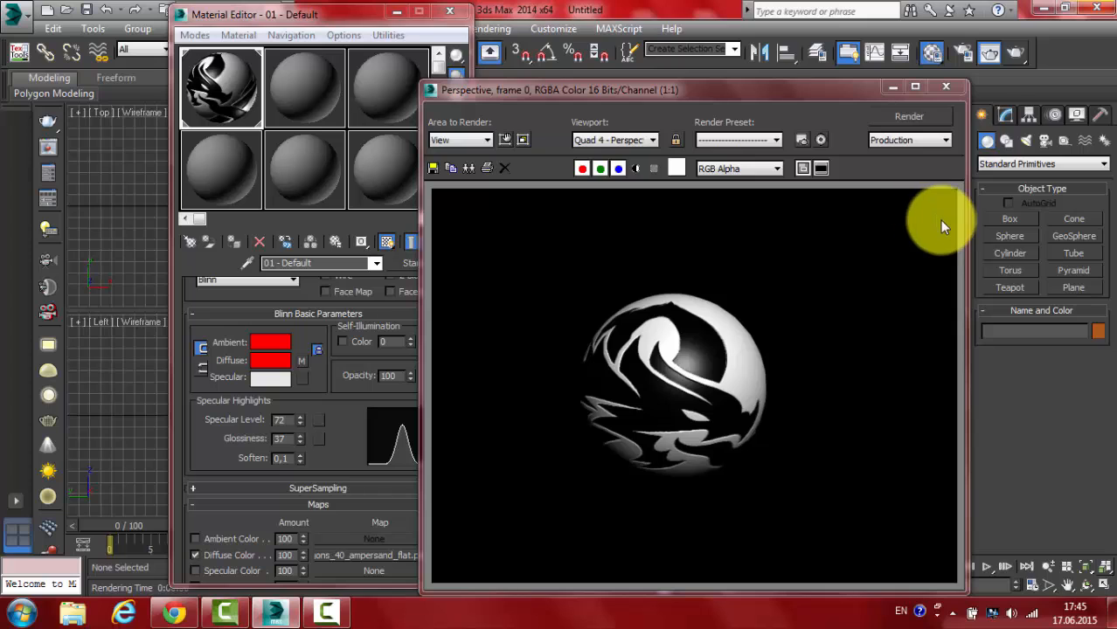